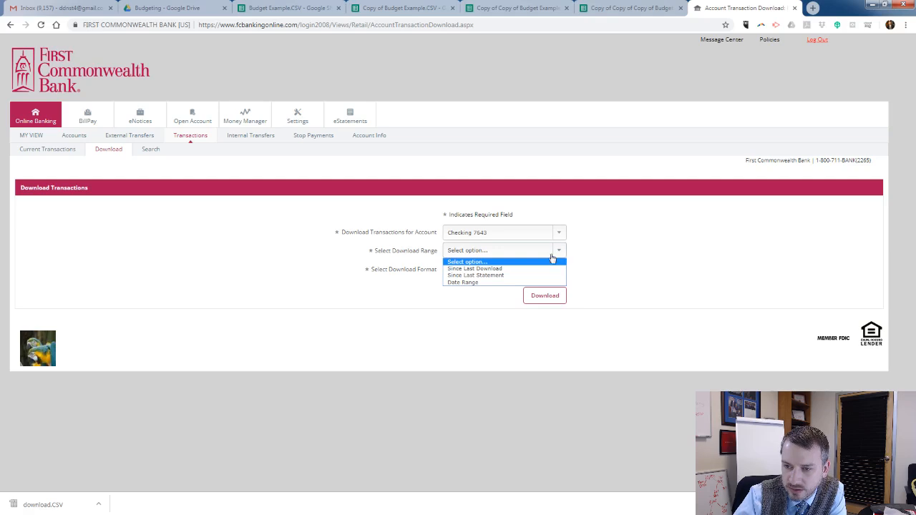
Set the checking account's download range to Date Range, from 09/01/2018 to 09/30/2018.
{"action": "left_click", "coordinate": [494, 282]}
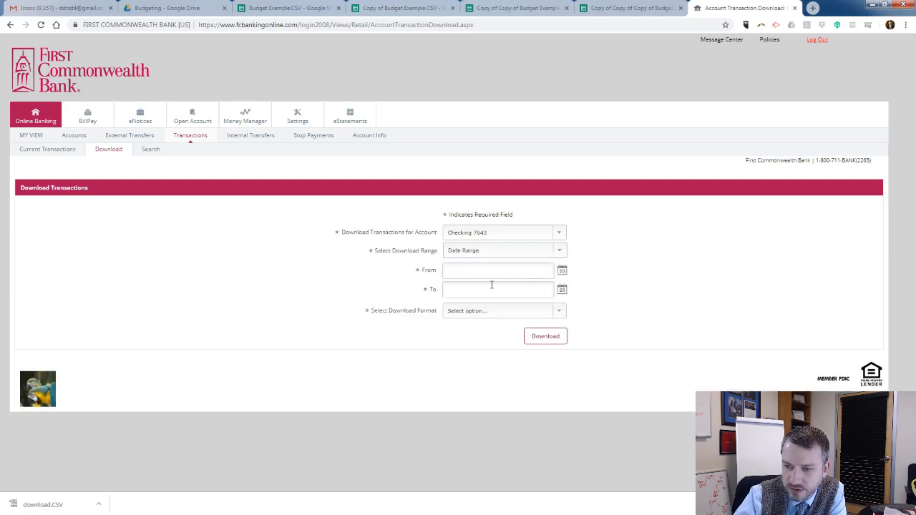
{"action": "left_click", "coordinate": [525, 270]}
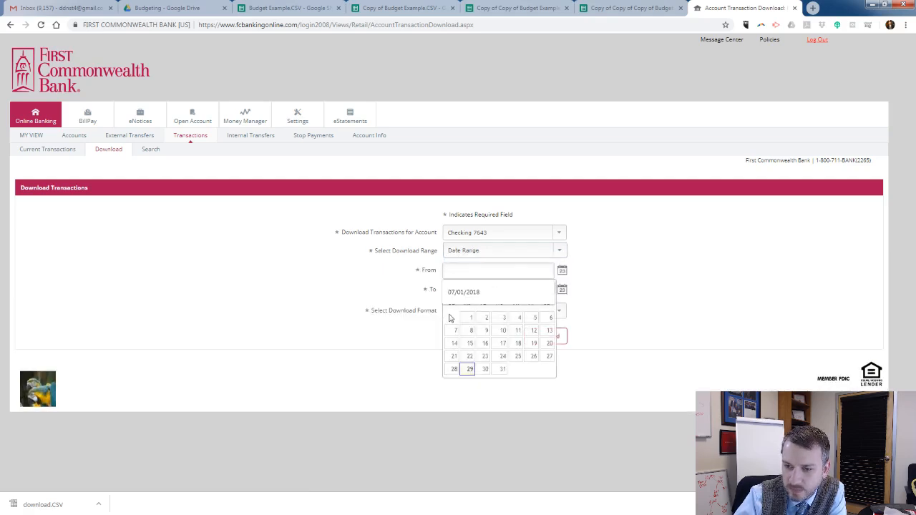
{"action": "left_click", "coordinate": [451, 287]}
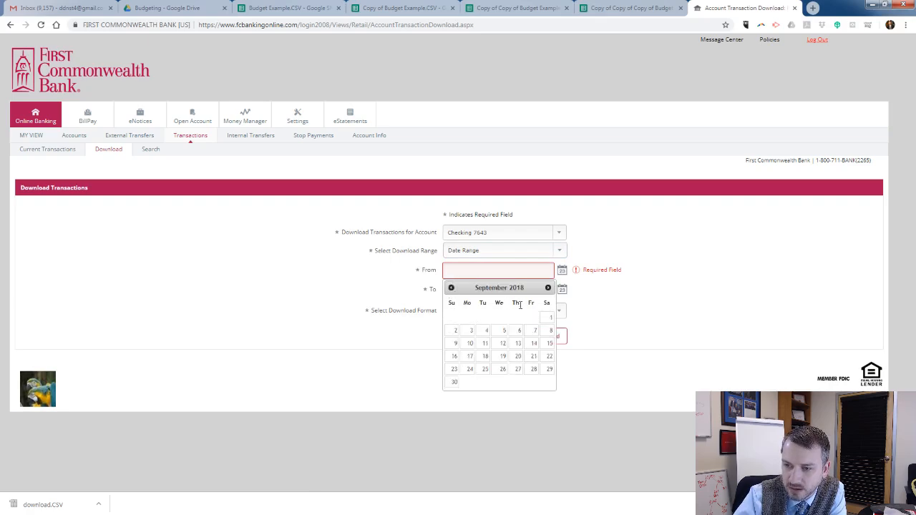
{"action": "left_click", "coordinate": [550, 317]}
{"action": "left_click", "coordinate": [537, 289]}
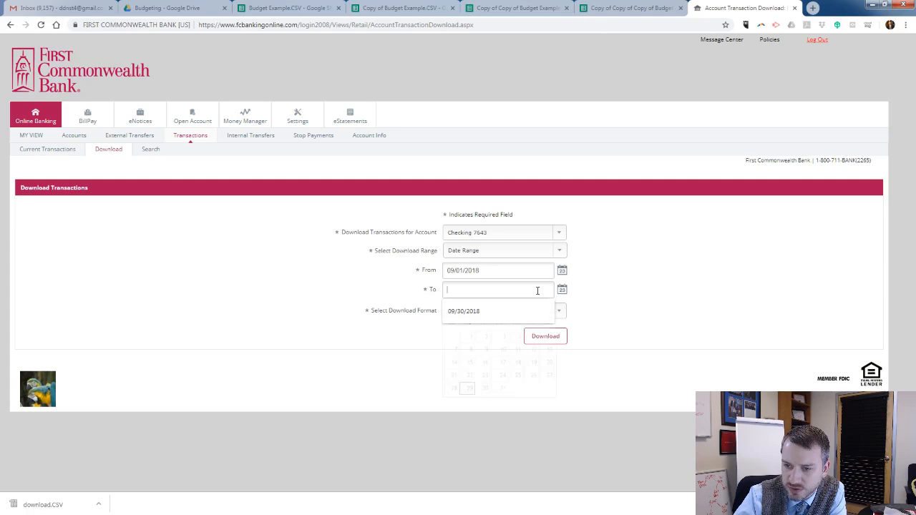
{"action": "left_click", "coordinate": [448, 331]}
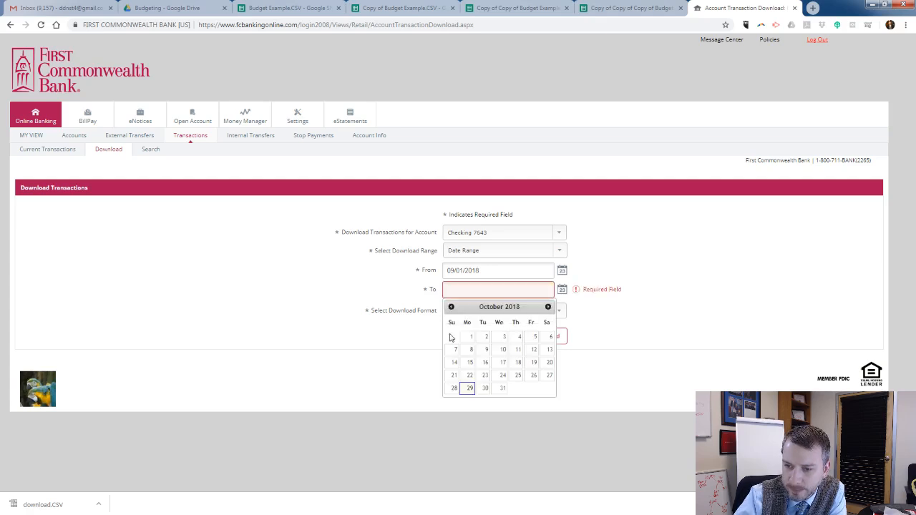
{"action": "left_click", "coordinate": [451, 307]}
{"action": "left_click", "coordinate": [453, 403]}
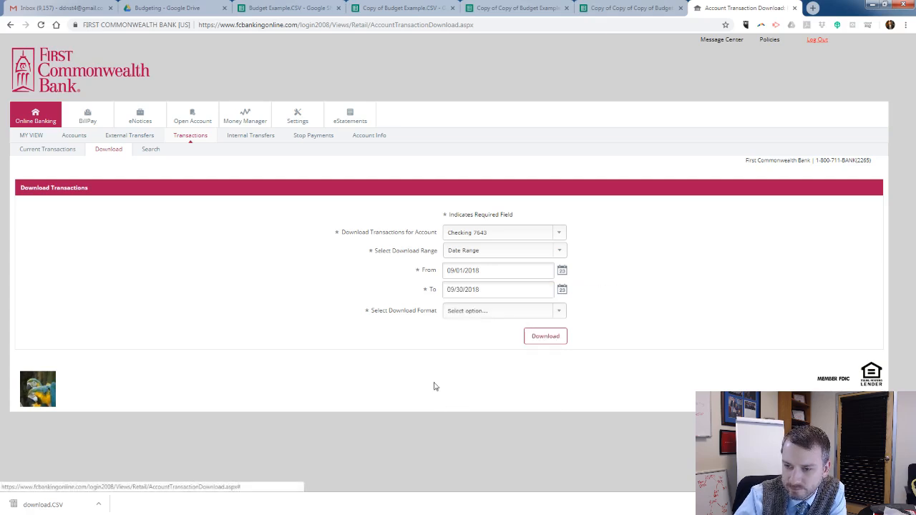
Choose Spreadsheet (CSV) as the download format and download the transactions.
{"action": "left_click", "coordinate": [559, 313]}
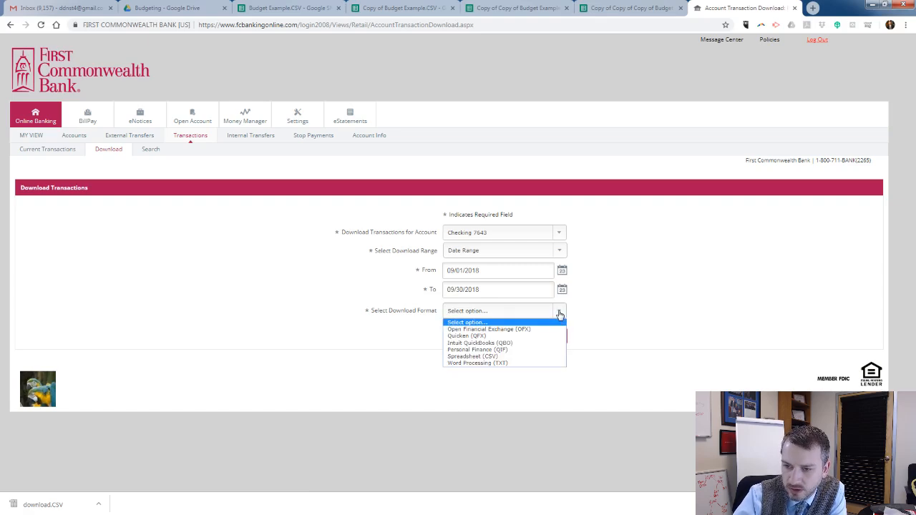
{"action": "left_click", "coordinate": [519, 357]}
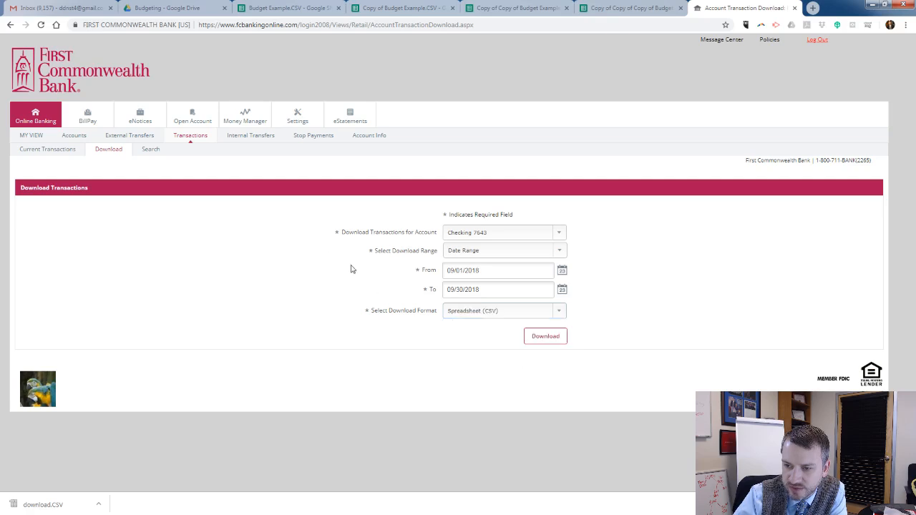
{"action": "left_click", "coordinate": [549, 340]}
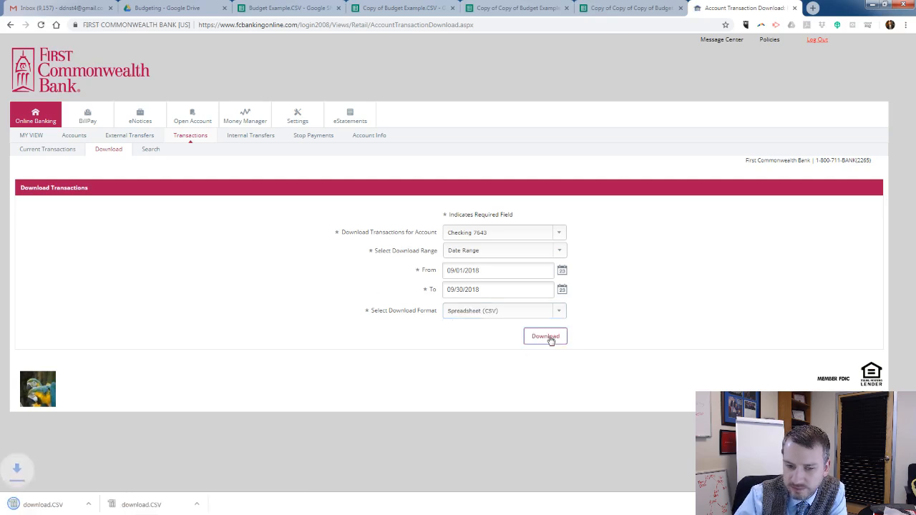
View the organized budget in Copy of Copy of Copy of Budget Example.CSV, and return to the raw Budget Example.CSV sheet.
{"action": "left_click", "coordinate": [641, 13]}
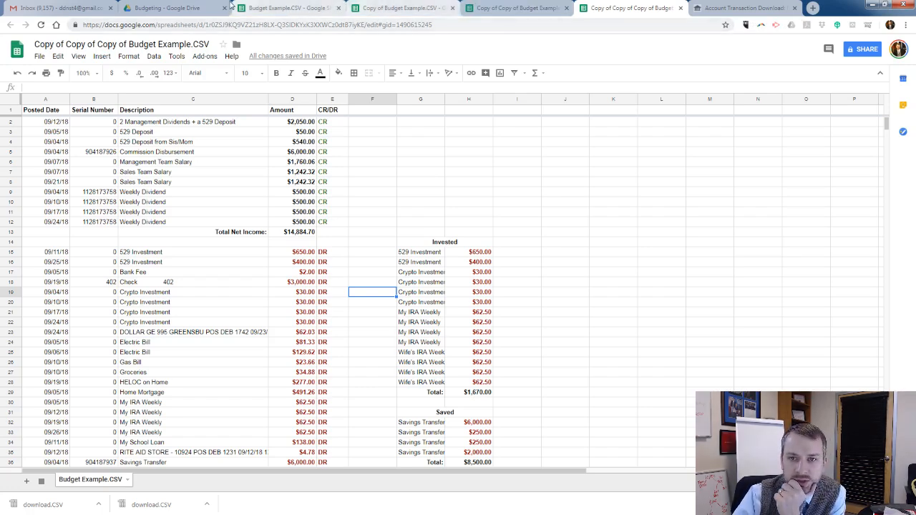
{"action": "left_click", "coordinate": [276, 10]}
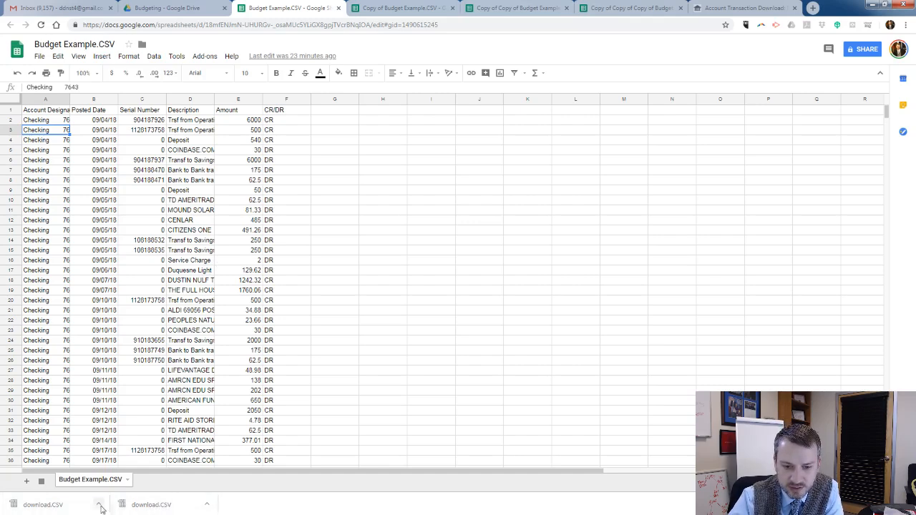
Show the newly downloaded CSV file in the Downloads folder, and close the folder window.
{"action": "left_click", "coordinate": [206, 505]}
{"action": "left_click", "coordinate": [236, 472]}
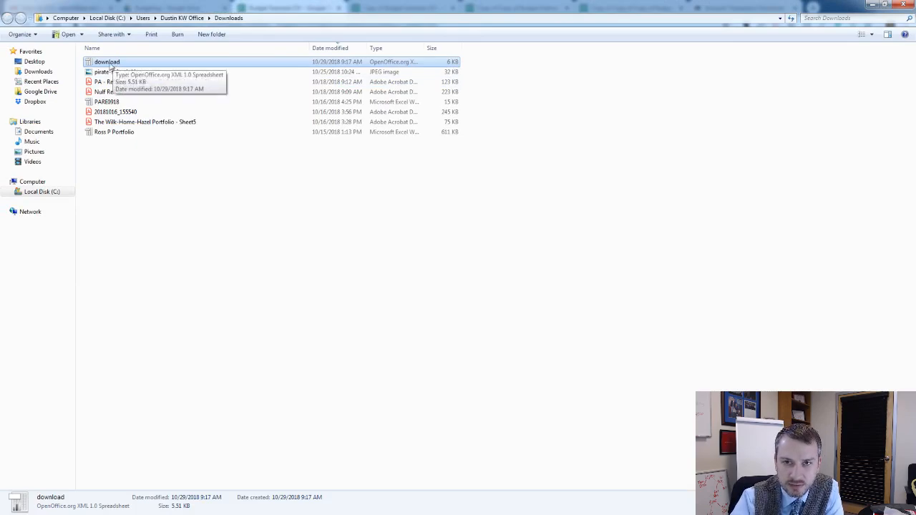
{"action": "left_click", "coordinate": [111, 73]}
{"action": "left_click", "coordinate": [111, 65]}
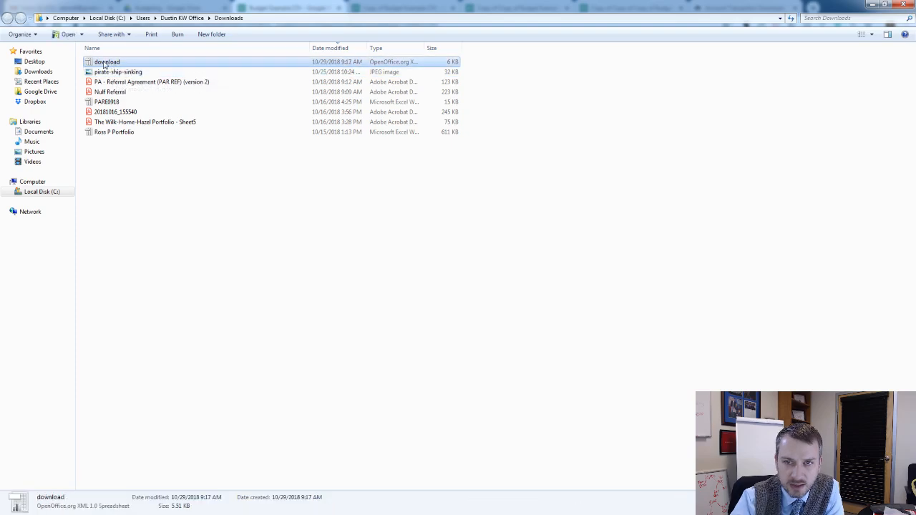
{"action": "left_click", "coordinate": [903, 5]}
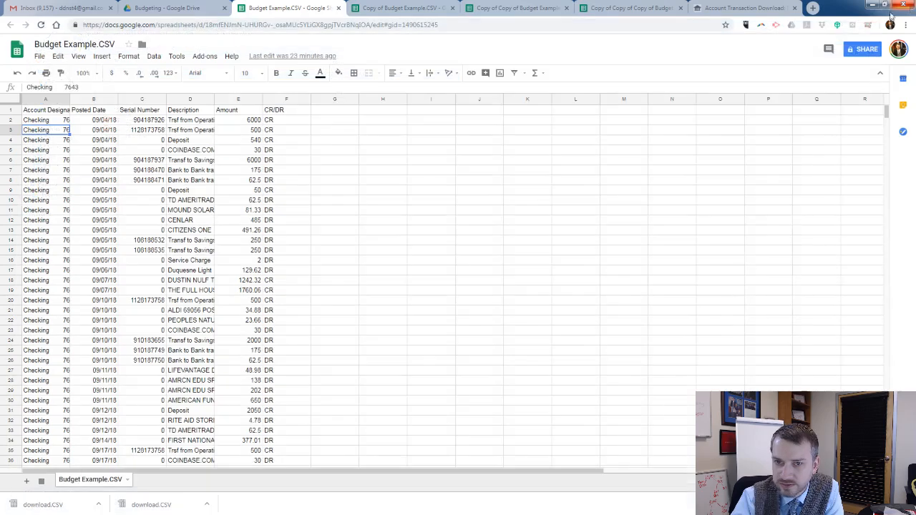
In Google Drive's Budgeting folder, open the uploaded Budget Example.CSV with Google Sheets and go to its spreadsheet.
{"action": "left_click", "coordinate": [179, 10]}
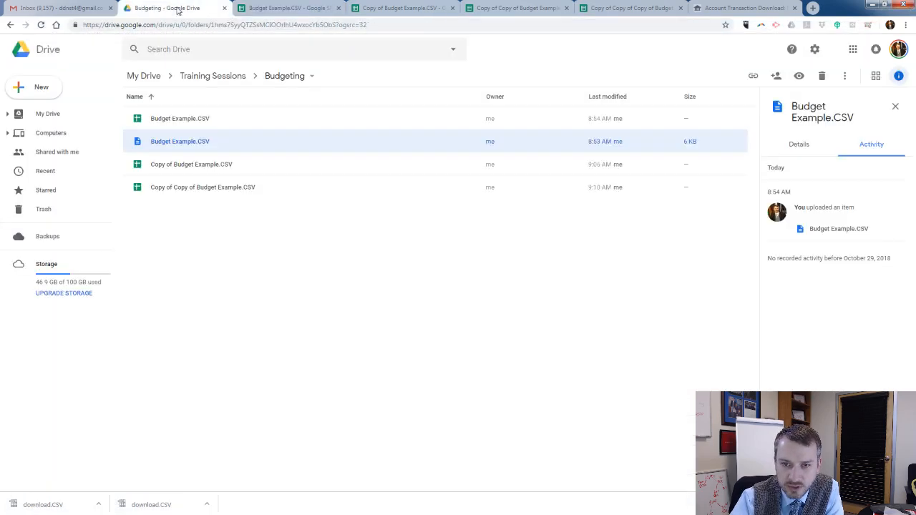
{"action": "double_click", "coordinate": [189, 142]}
{"action": "left_click", "coordinate": [504, 48]}
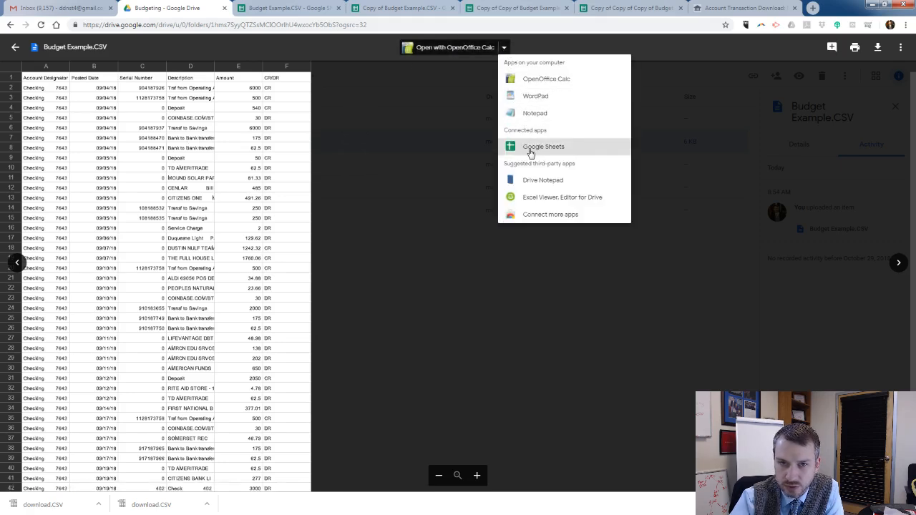
{"action": "left_click", "coordinate": [530, 146]}
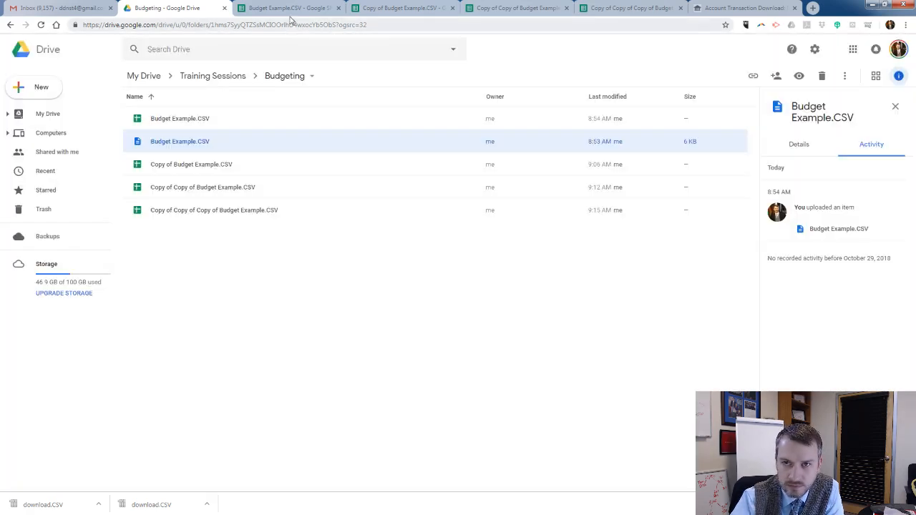
{"action": "left_click", "coordinate": [290, 9]}
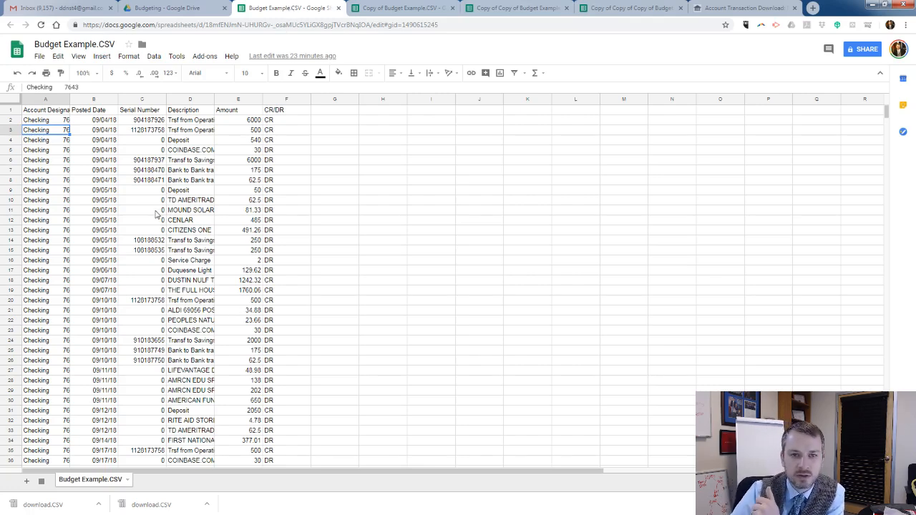
Review the transactions' posted dates through the sheet and read the full description of the first transaction.
{"action": "left_click", "coordinate": [98, 150]}
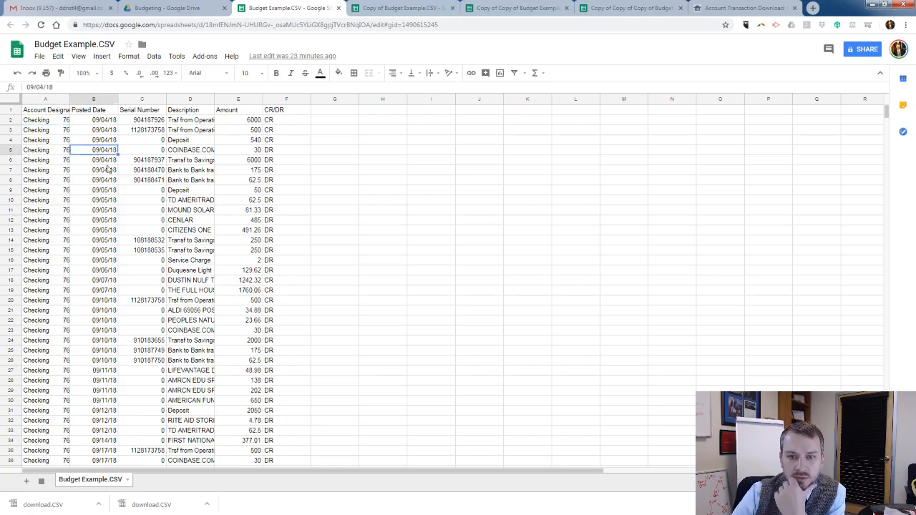
{"action": "scroll", "coordinate": [121, 161], "scroll_direction": "down", "scroll_amount": 4}
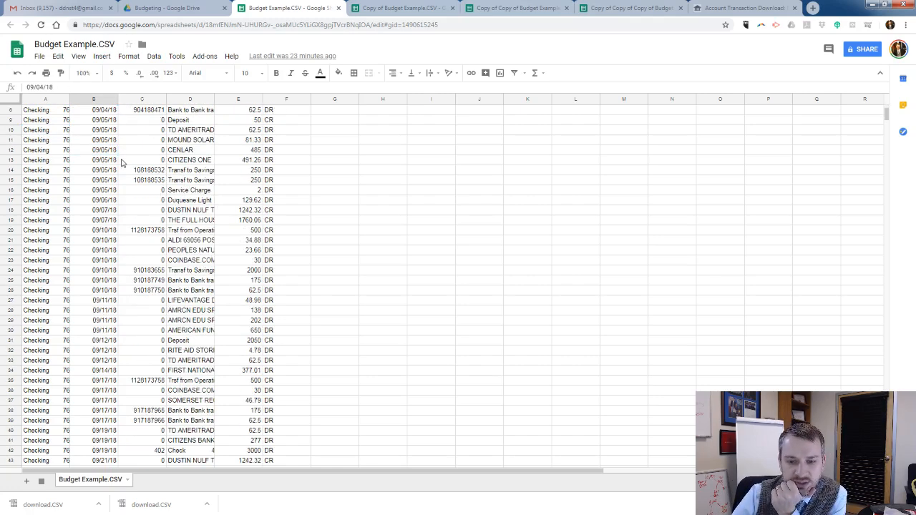
{"action": "scroll", "coordinate": [121, 161], "scroll_direction": "down", "scroll_amount": 5}
{"action": "scroll", "coordinate": [123, 157], "scroll_direction": "up", "scroll_amount": 9}
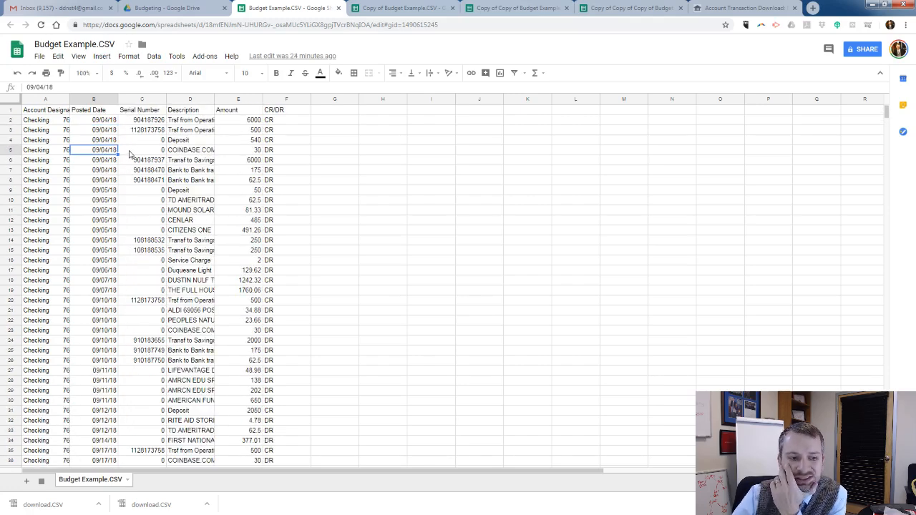
{"action": "left_click", "coordinate": [190, 121]}
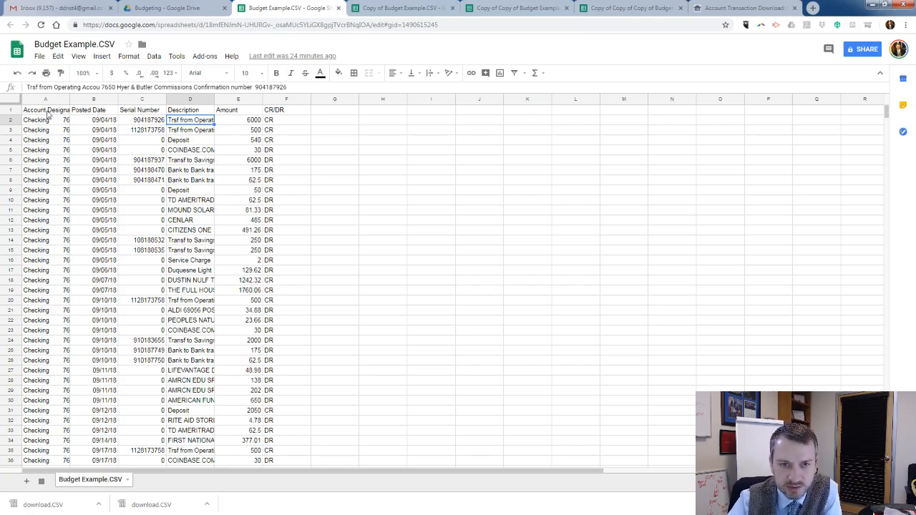
Make the whole header row 1 bold.
{"action": "left_click_drag", "start_coordinate": [47, 111], "coordinate": [272, 114]}
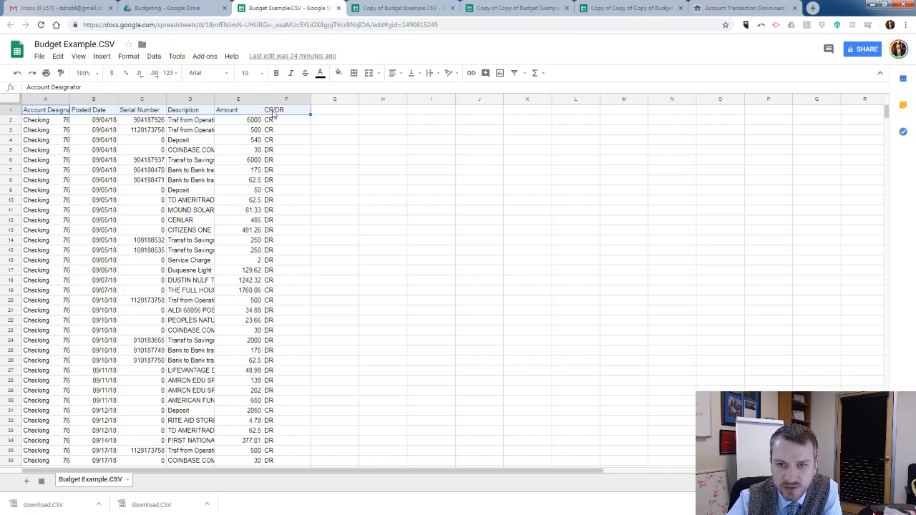
{"action": "left_click", "coordinate": [12, 110]}
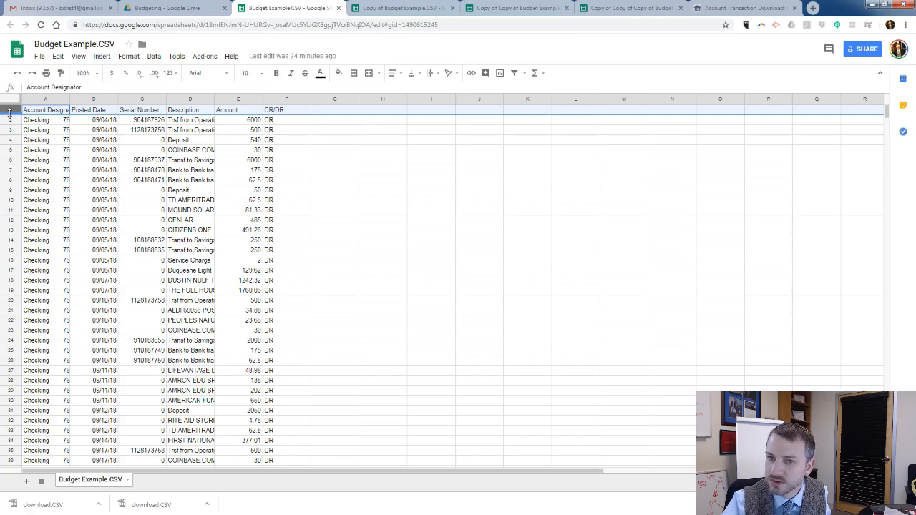
{"action": "key", "text": "ctrl+b"}
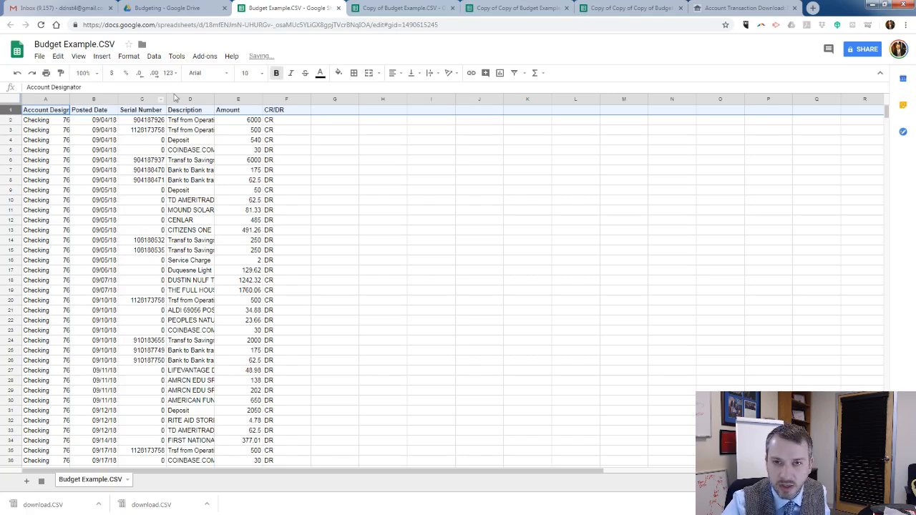
Freeze the header row and check that it stays in place over the transactions.
{"action": "left_click", "coordinate": [79, 56]}
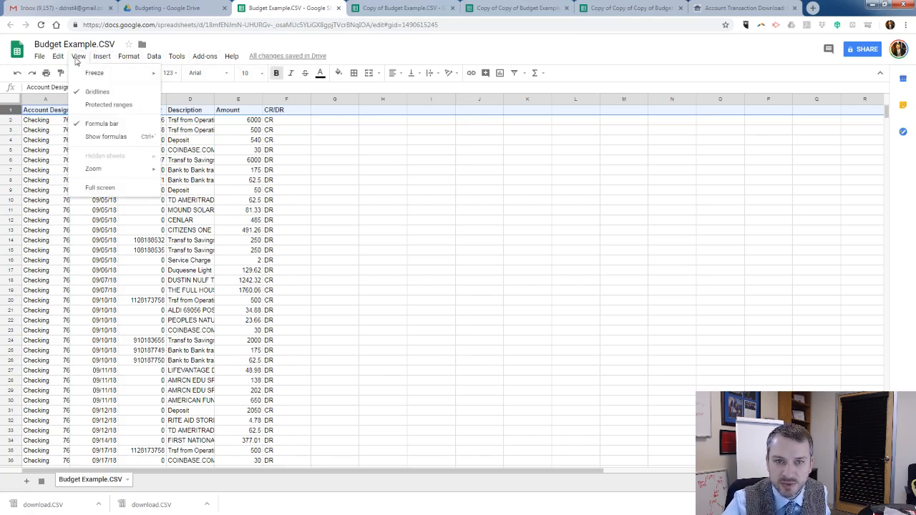
{"action": "mouse_move", "coordinate": [122, 73]}
{"action": "left_click", "coordinate": [187, 90]}
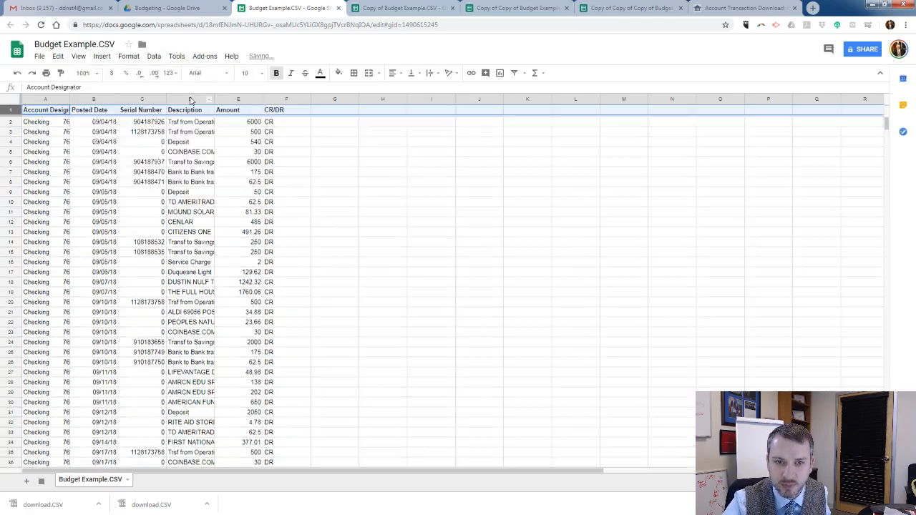
{"action": "left_click", "coordinate": [186, 160]}
{"action": "scroll", "coordinate": [179, 152], "scroll_direction": "down", "scroll_amount": 2}
{"action": "scroll", "coordinate": [179, 152], "scroll_direction": "down", "scroll_amount": 5}
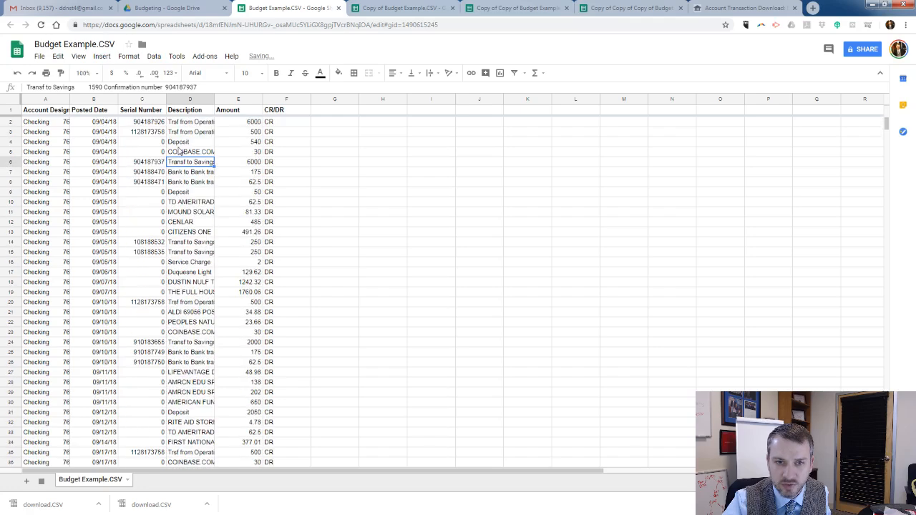
{"action": "scroll", "coordinate": [179, 151], "scroll_direction": "up", "scroll_amount": 8}
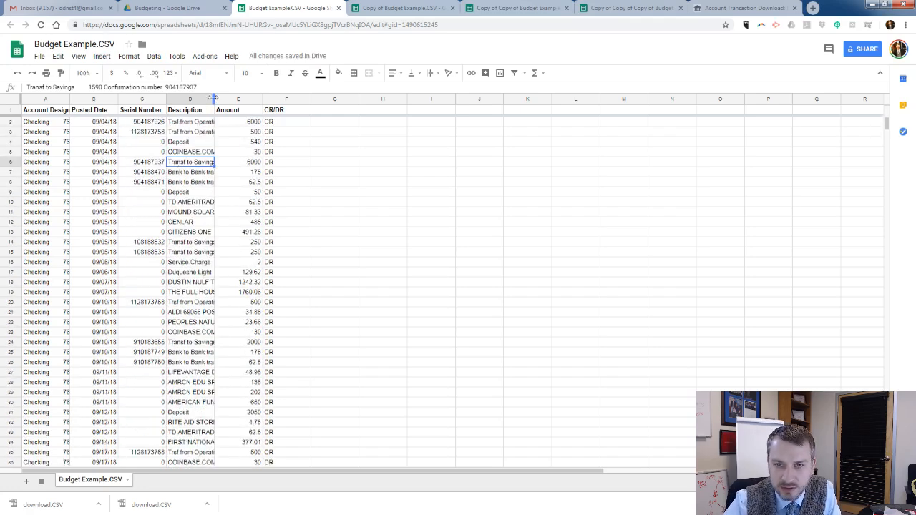
Widen the Description column to about three times its width so more of each transaction's text shows.
{"action": "left_click_drag", "start_coordinate": [214, 99], "coordinate": [314, 102]}
{"action": "left_click", "coordinate": [271, 193]}
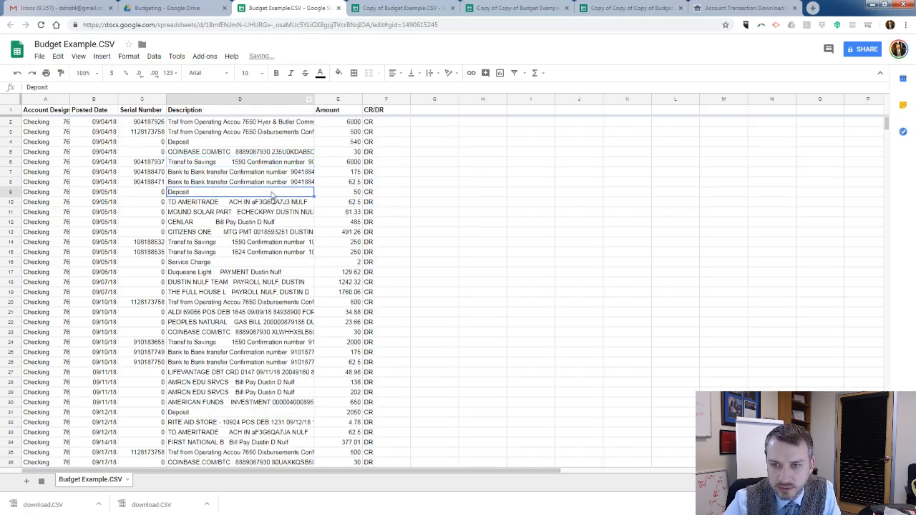
Sort the sheet A → Z by the CR/DR column and check the grouping of credits and debits.
{"action": "left_click", "coordinate": [390, 124]}
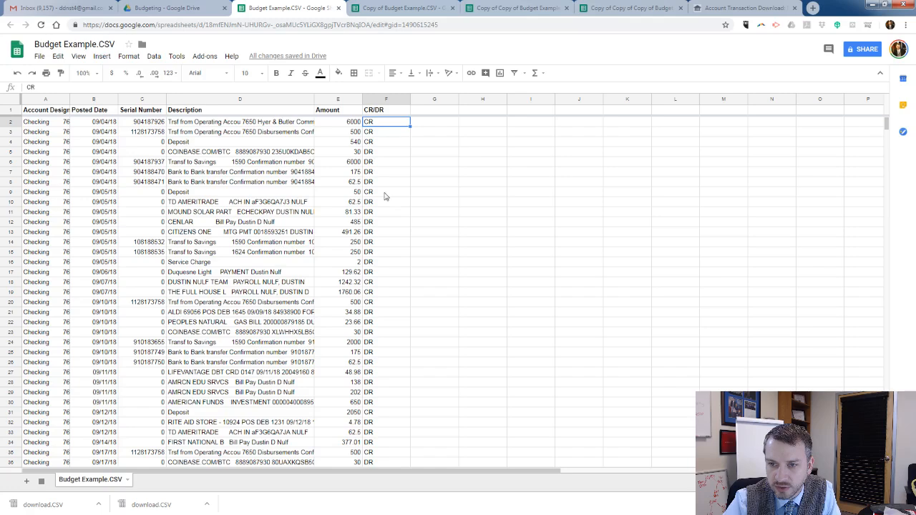
{"action": "left_click", "coordinate": [380, 225]}
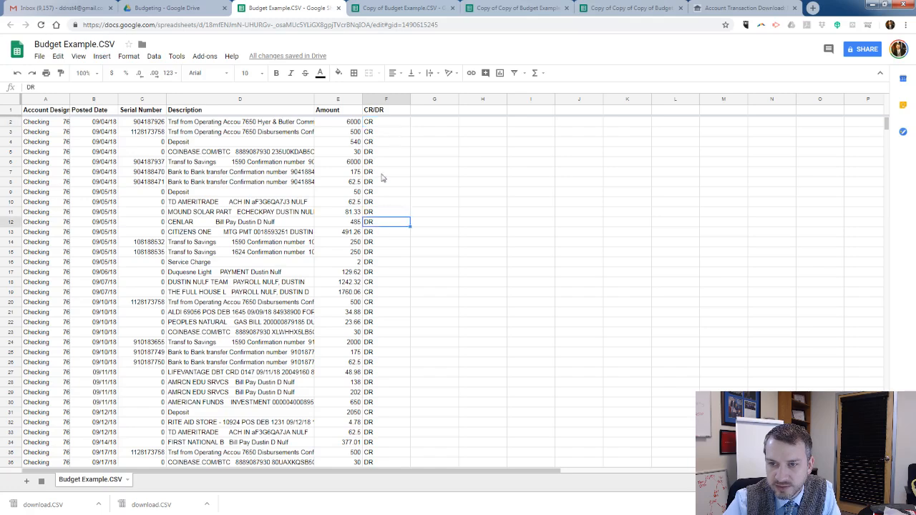
{"action": "left_click", "coordinate": [405, 99]}
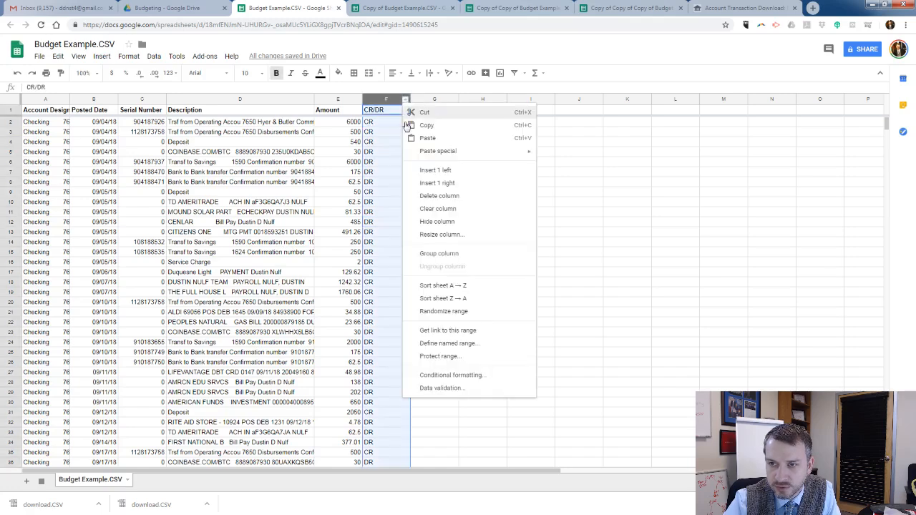
{"action": "left_click", "coordinate": [444, 287]}
{"action": "left_click", "coordinate": [377, 126]}
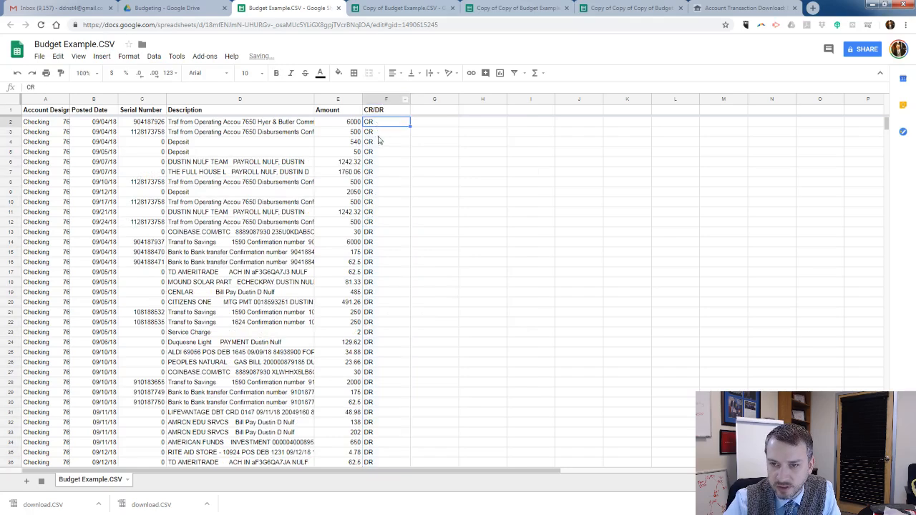
{"action": "scroll", "coordinate": [380, 172], "scroll_direction": "down", "scroll_amount": 1}
{"action": "left_click", "coordinate": [375, 215]}
{"action": "scroll", "coordinate": [372, 218], "scroll_direction": "down", "scroll_amount": 3}
{"action": "scroll", "coordinate": [376, 211], "scroll_direction": "down", "scroll_amount": 7}
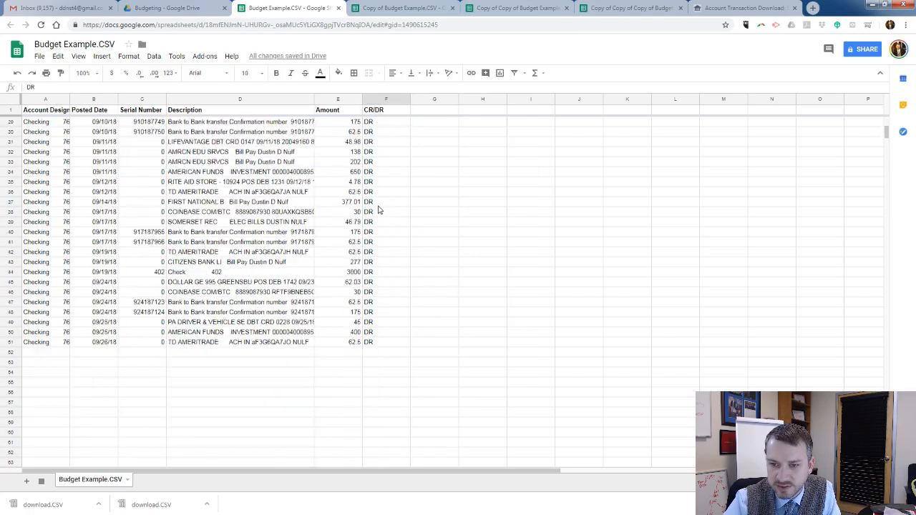
{"action": "scroll", "coordinate": [378, 206], "scroll_direction": "up", "scroll_amount": 10}
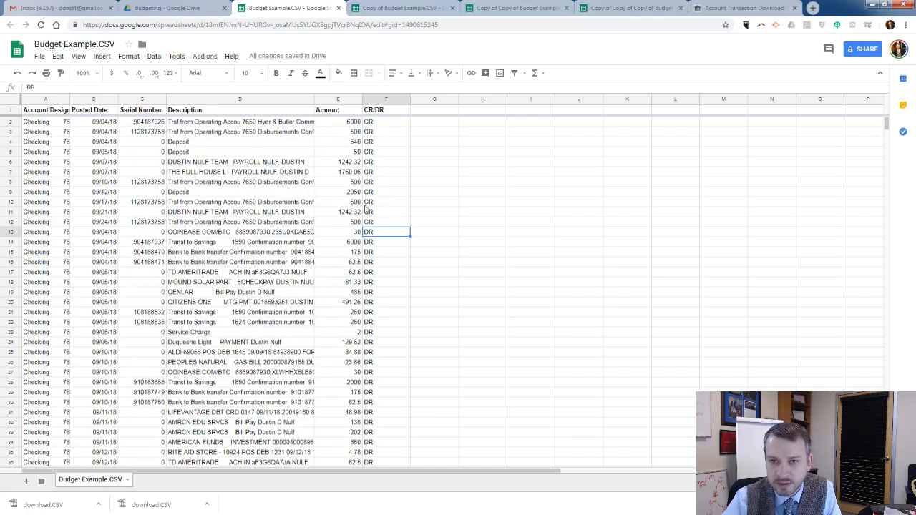
Switch to the Copy of Budget Example.CSV spreadsheet and examine how the credit and debit rows are colour-coded in the Amount and CR/DR columns.
{"action": "left_click", "coordinate": [401, 8]}
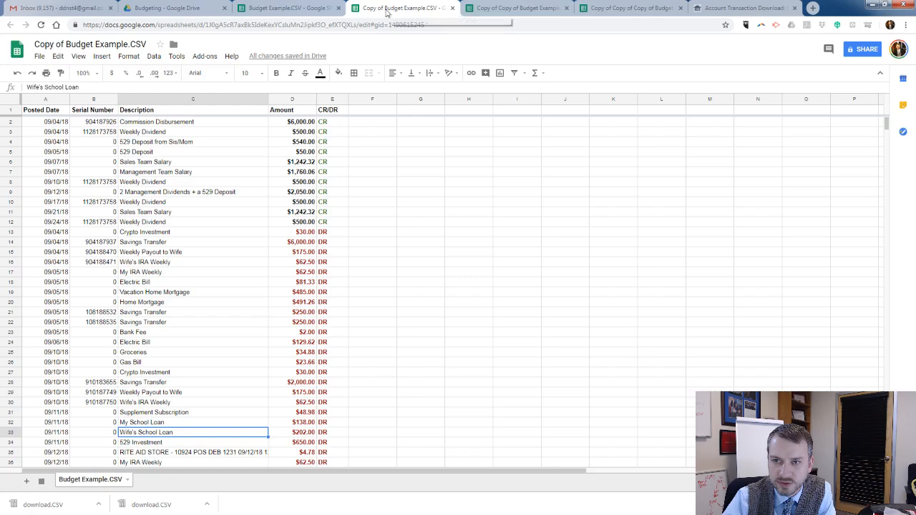
{"action": "left_click", "coordinate": [331, 123]}
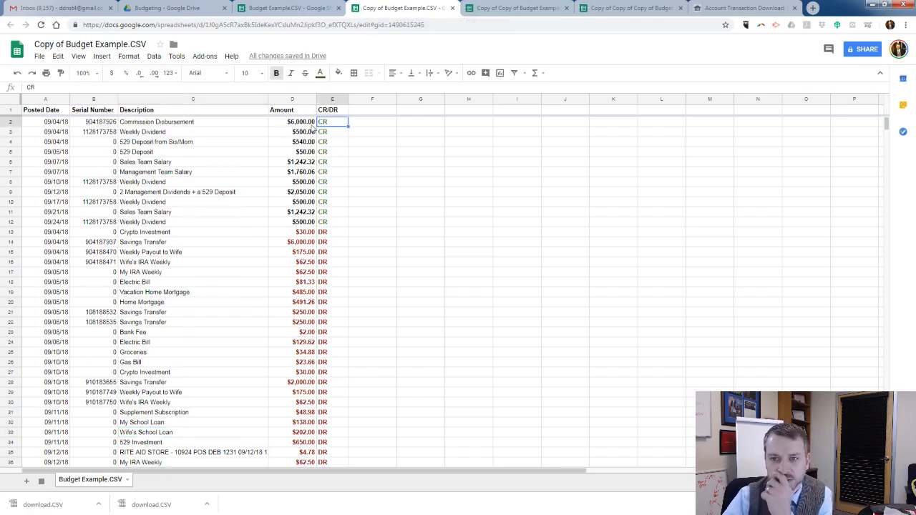
{"action": "left_click_drag", "start_coordinate": [309, 126], "coordinate": [326, 231]}
{"action": "left_click", "coordinate": [307, 223]}
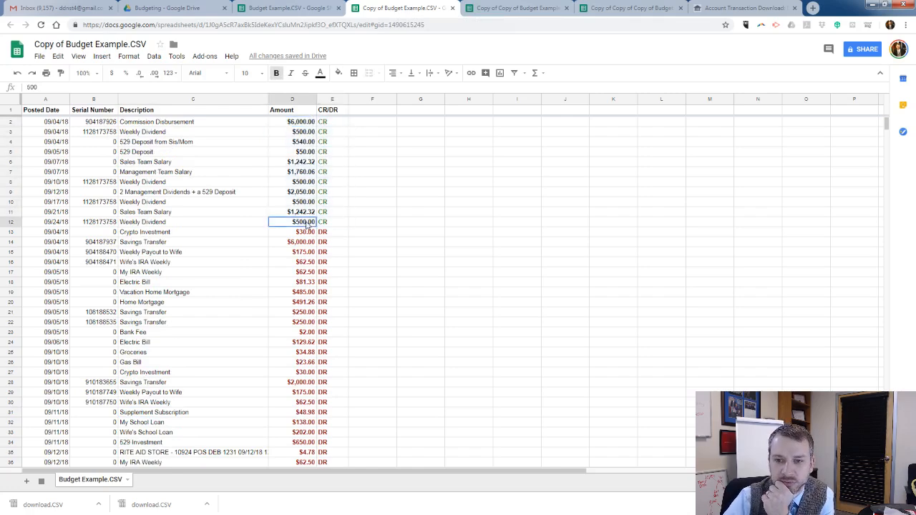
{"action": "left_click", "coordinate": [309, 234]}
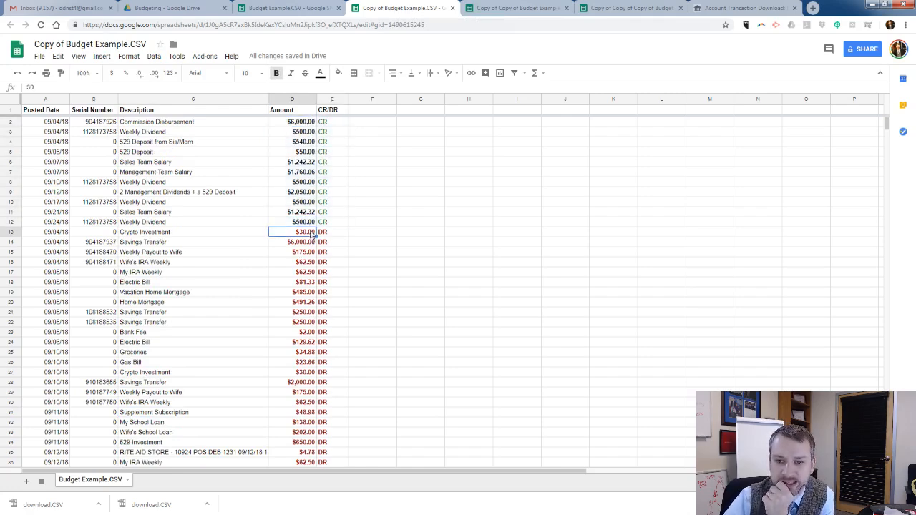
{"action": "left_click_drag", "start_coordinate": [326, 123], "coordinate": [337, 324]}
{"action": "left_click", "coordinate": [334, 235]}
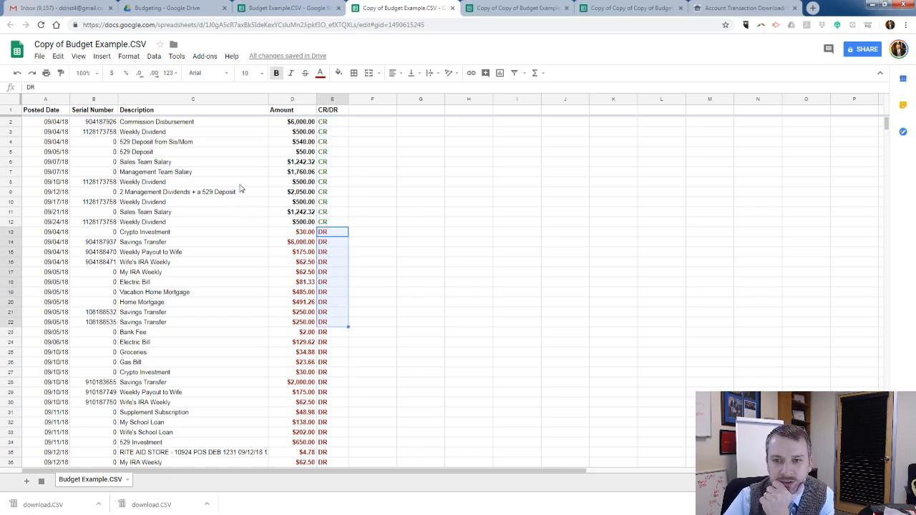
Examine the currency formatting of the credit amounts and look through the debit amounts to the end of the list.
{"action": "left_click", "coordinate": [183, 124]}
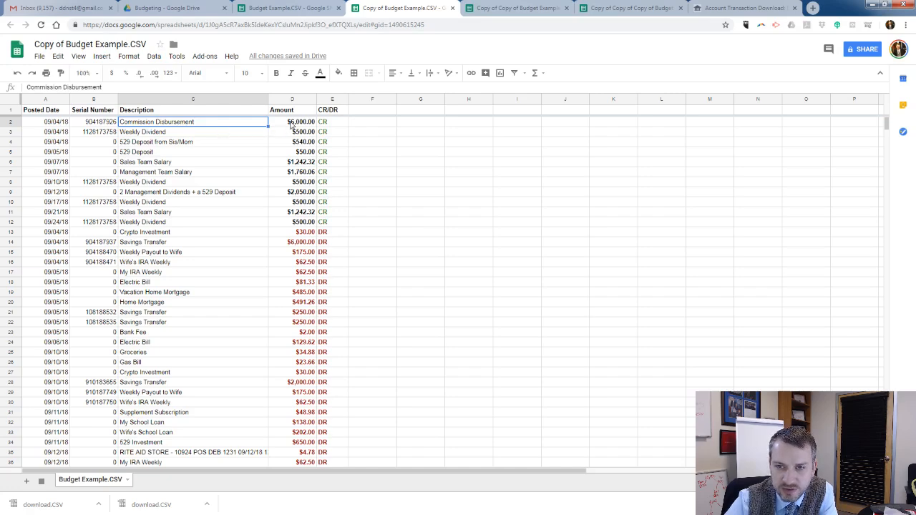
{"action": "left_click_drag", "start_coordinate": [292, 124], "coordinate": [287, 224]}
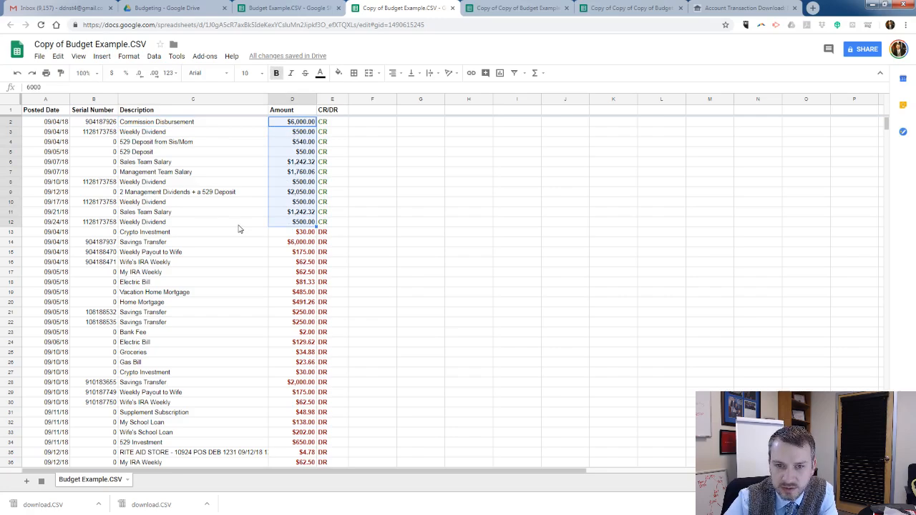
{"action": "left_click", "coordinate": [295, 232]}
{"action": "scroll", "coordinate": [295, 218], "scroll_direction": "down", "scroll_amount": 5}
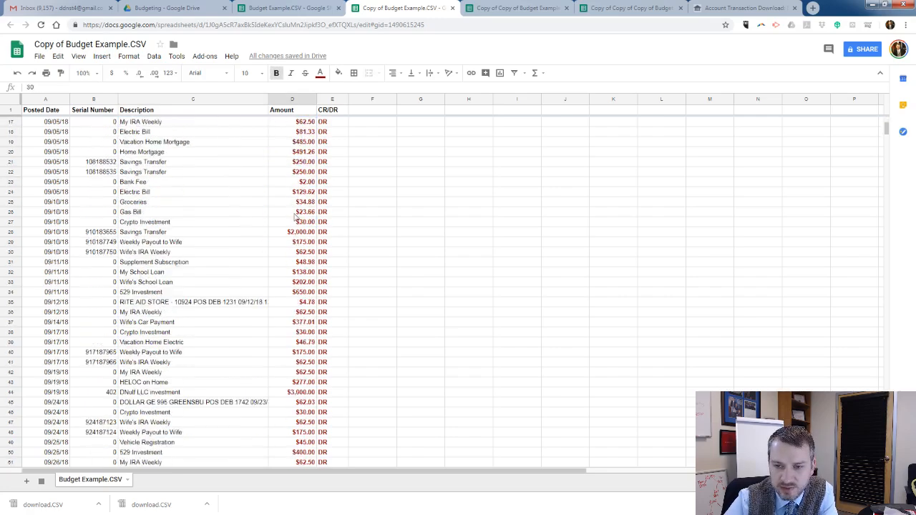
{"action": "scroll", "coordinate": [295, 217], "scroll_direction": "down", "scroll_amount": 7}
{"action": "scroll", "coordinate": [286, 250], "scroll_direction": "up", "scroll_amount": 12}
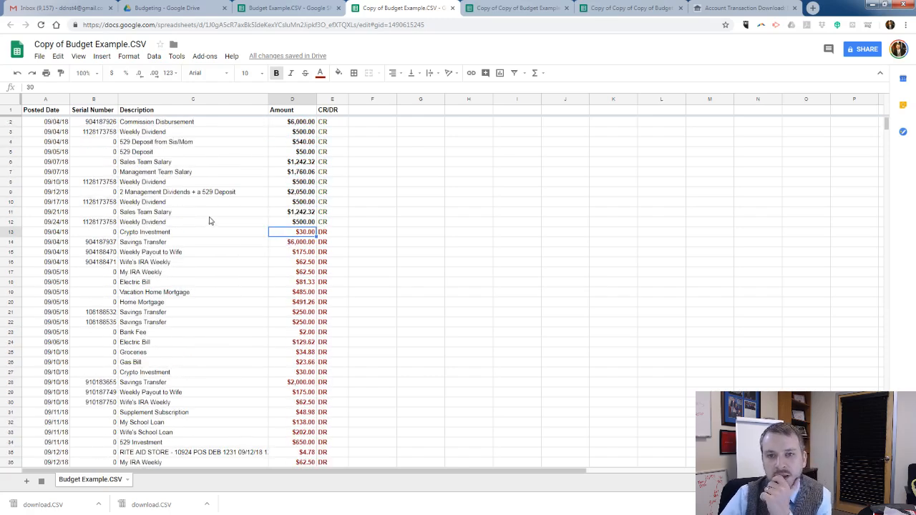
Review the simplified descriptions of the credit rows and first debit rows, including the recurring Weekly Dividend entries and the Sales Team Salary amount.
{"action": "left_click", "coordinate": [166, 124]}
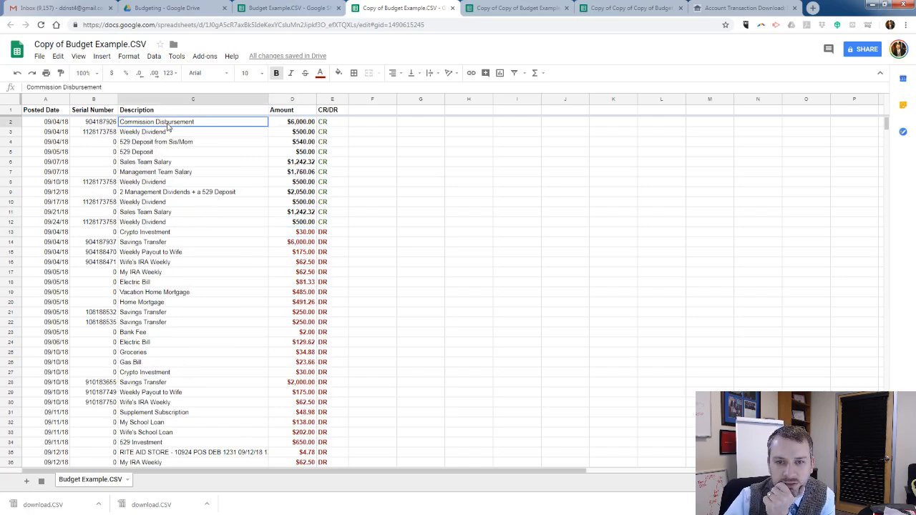
{"action": "left_click", "coordinate": [169, 133]}
{"action": "left_click", "coordinate": [170, 142]}
{"action": "left_click", "coordinate": [171, 152]}
{"action": "left_click", "coordinate": [172, 162]}
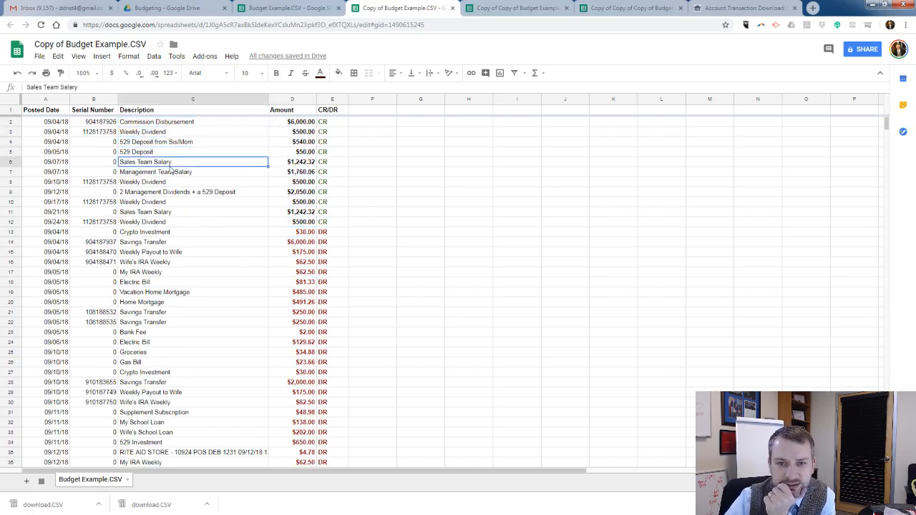
{"action": "left_click", "coordinate": [172, 172]}
{"action": "left_click", "coordinate": [174, 182]}
{"action": "left_click", "coordinate": [174, 191]}
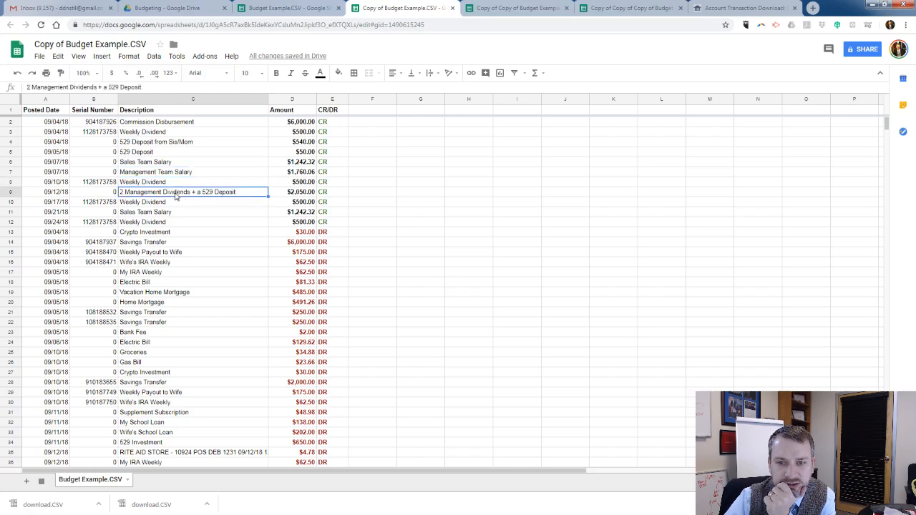
{"action": "left_click", "coordinate": [176, 201]}
{"action": "left_click", "coordinate": [176, 212]}
{"action": "left_click", "coordinate": [185, 225]}
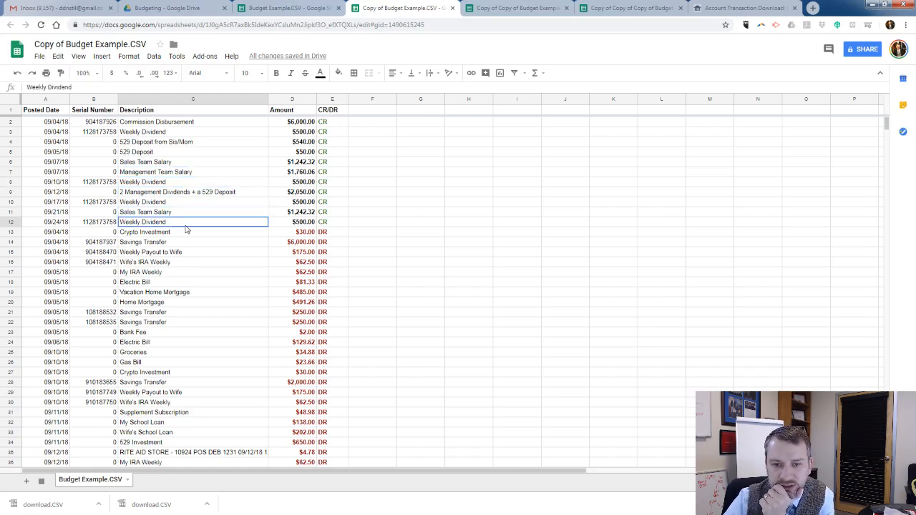
{"action": "left_click", "coordinate": [185, 233]}
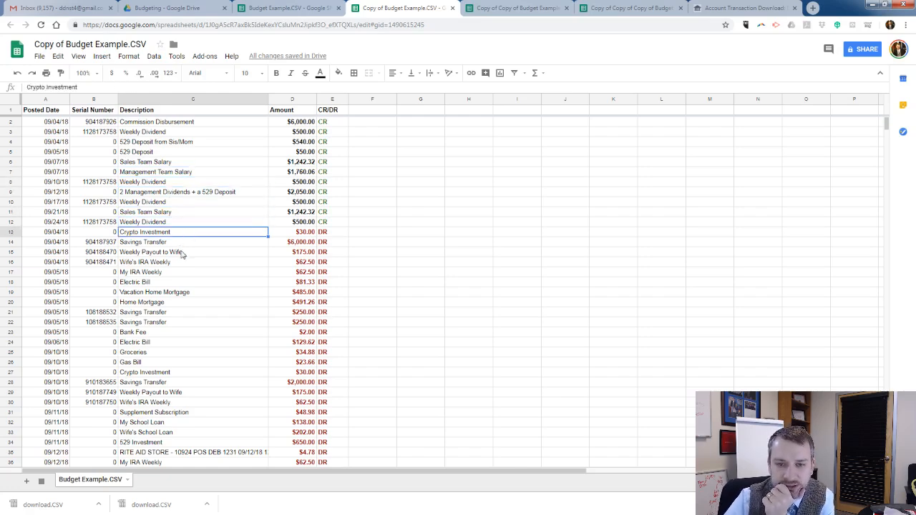
{"action": "left_click", "coordinate": [180, 253]}
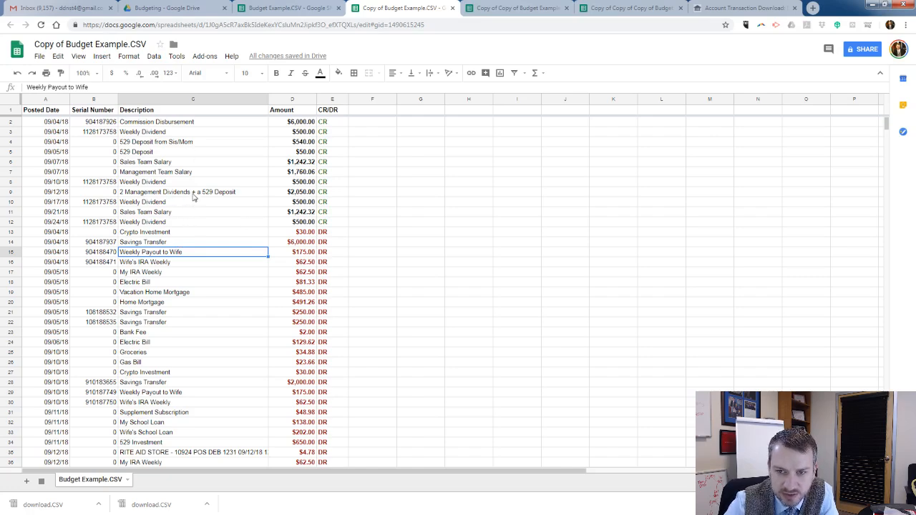
{"action": "left_click", "coordinate": [134, 183]}
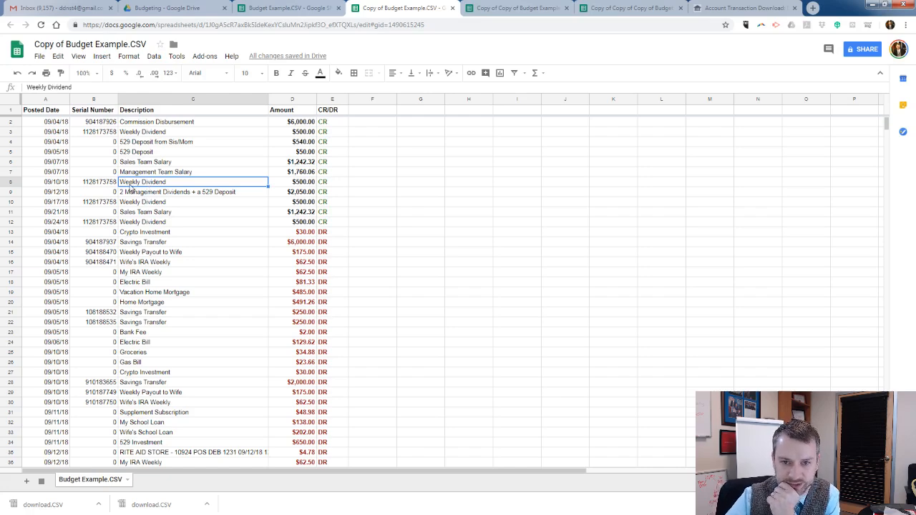
{"action": "left_click", "coordinate": [146, 204]}
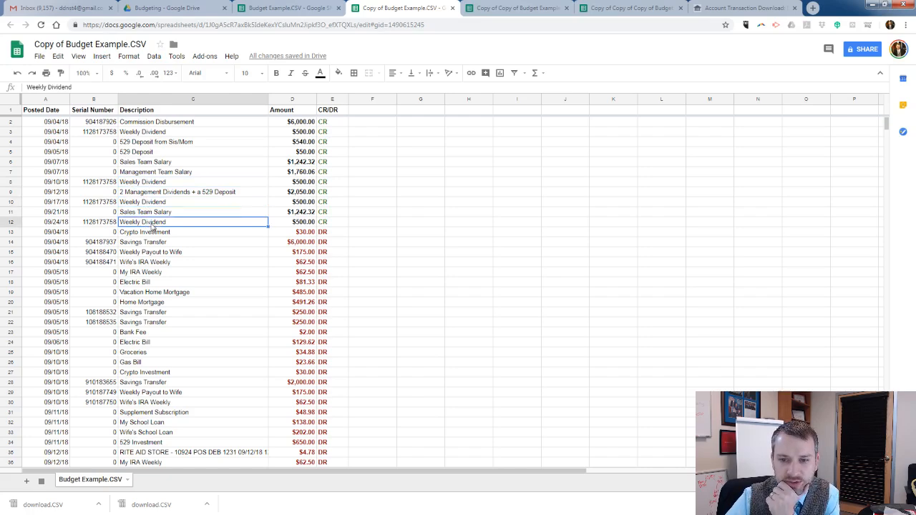
{"action": "left_click", "coordinate": [291, 163]}
Review the debit descriptions down to the last transaction, including the repeated Savings Transfer entries.
{"action": "scroll", "coordinate": [281, 183], "scroll_direction": "down", "scroll_amount": 2}
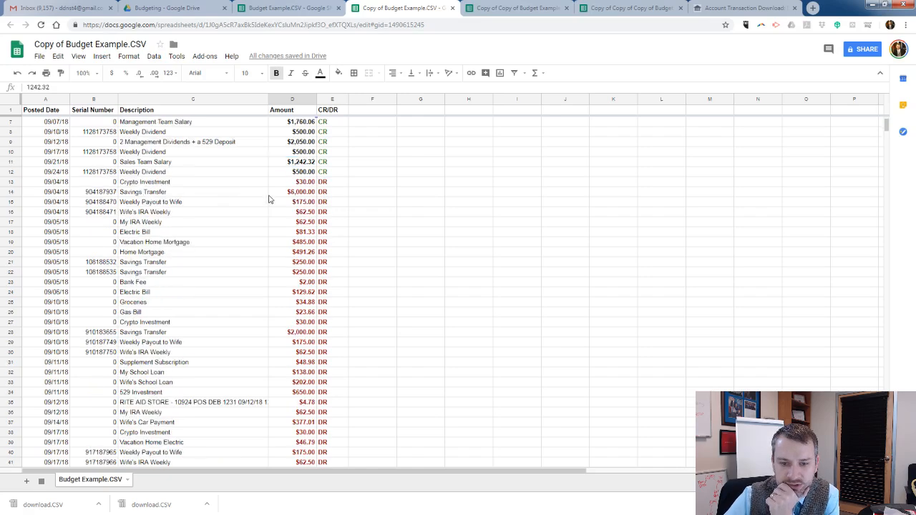
{"action": "left_click", "coordinate": [154, 263]}
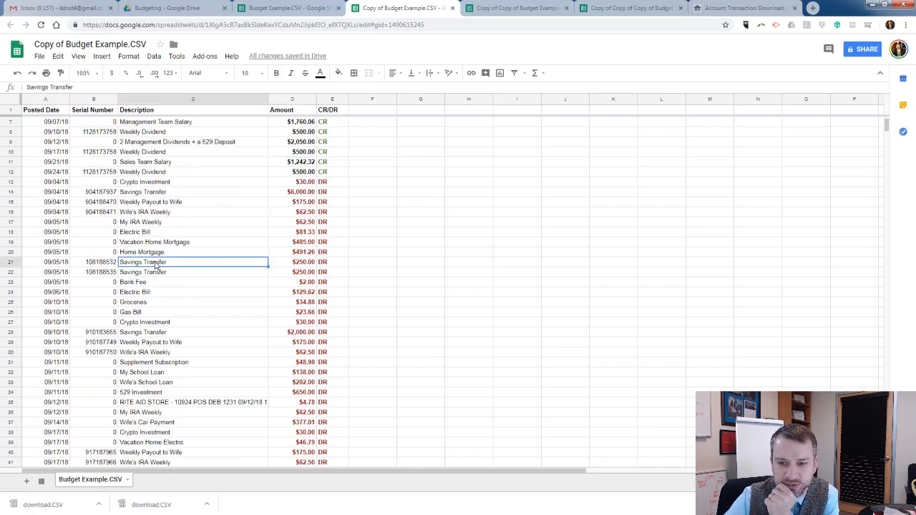
{"action": "left_click", "coordinate": [154, 275]}
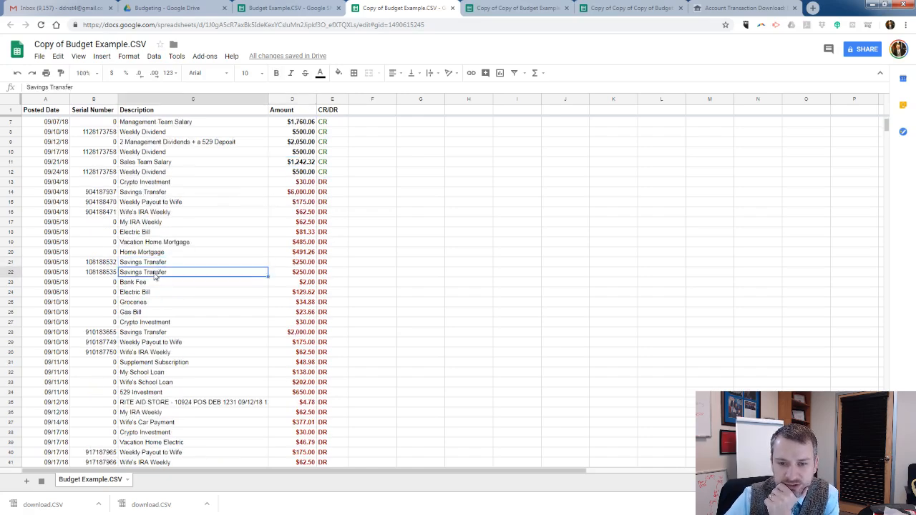
{"action": "left_click", "coordinate": [144, 333]}
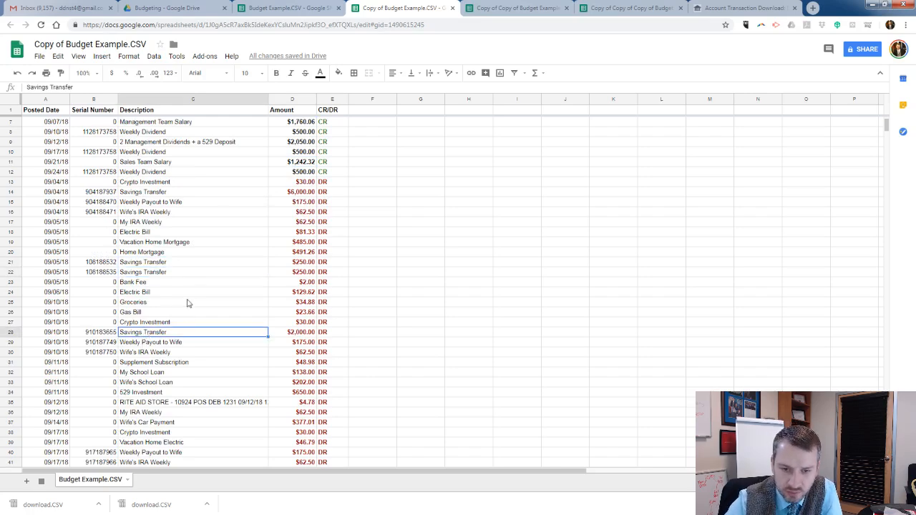
{"action": "scroll", "coordinate": [209, 215], "scroll_direction": "down", "scroll_amount": 1}
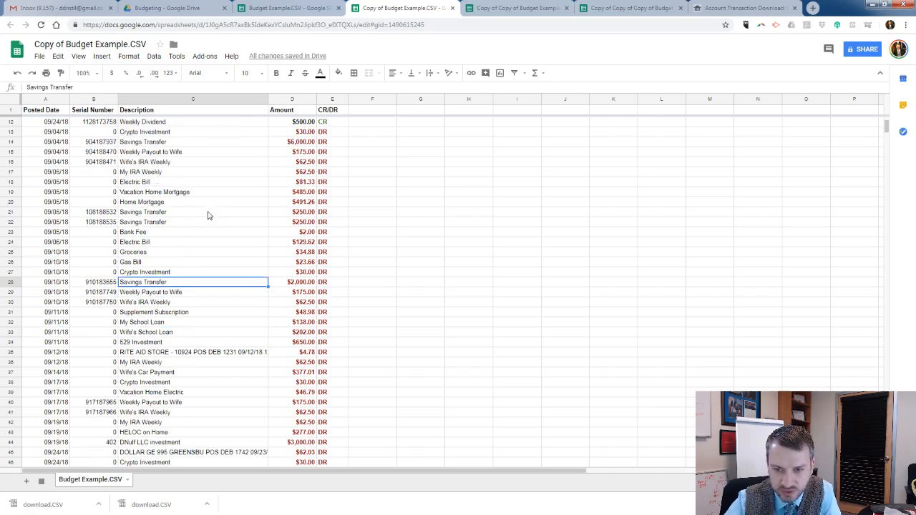
{"action": "scroll", "coordinate": [209, 216], "scroll_direction": "down", "scroll_amount": 1}
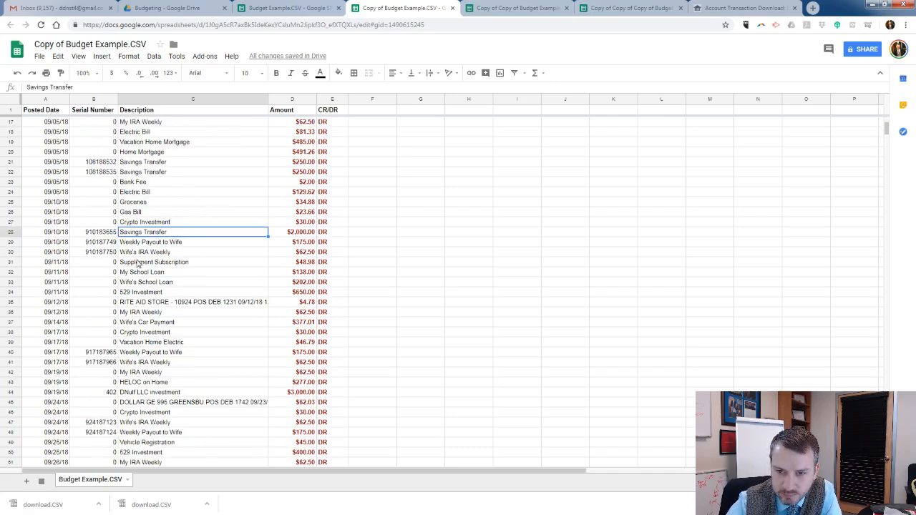
{"action": "scroll", "coordinate": [224, 262], "scroll_direction": "down", "scroll_amount": 1}
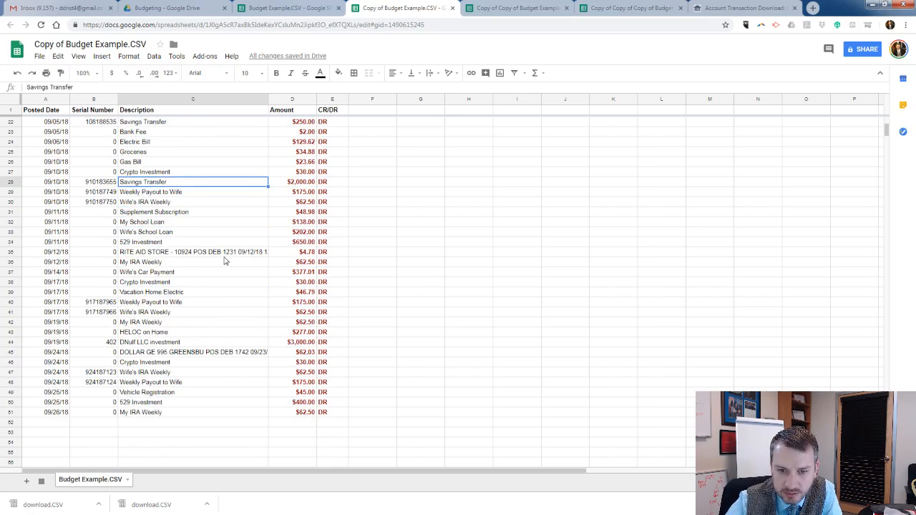
{"action": "scroll", "coordinate": [224, 262], "scroll_direction": "up", "scroll_amount": 4}
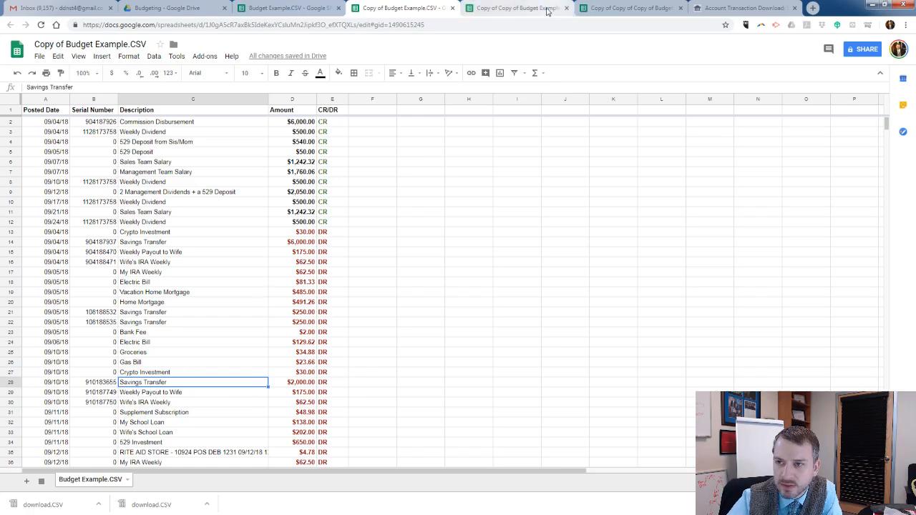
Switch to the Copy of Copy of Budget Example.CSV spreadsheet and examine how credits are grouped by description above the Total Net Income row.
{"action": "left_click", "coordinate": [516, 9]}
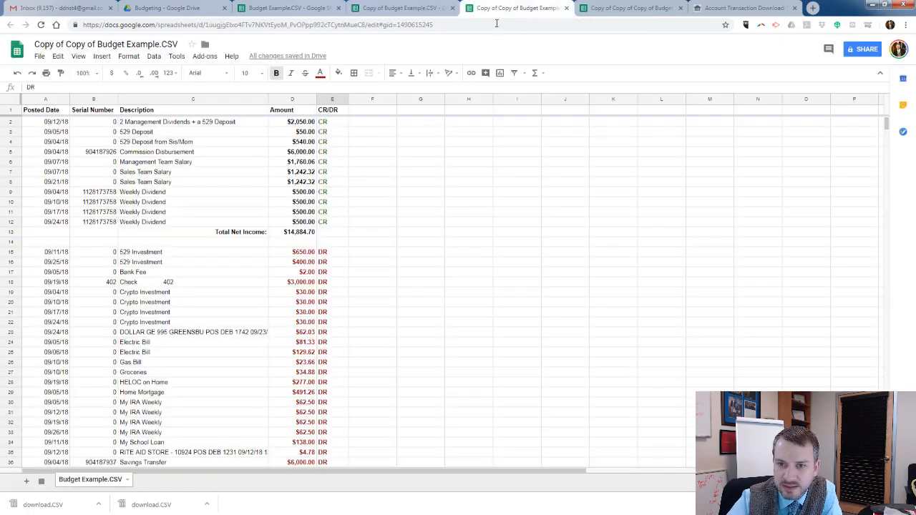
{"action": "left_click", "coordinate": [183, 194]}
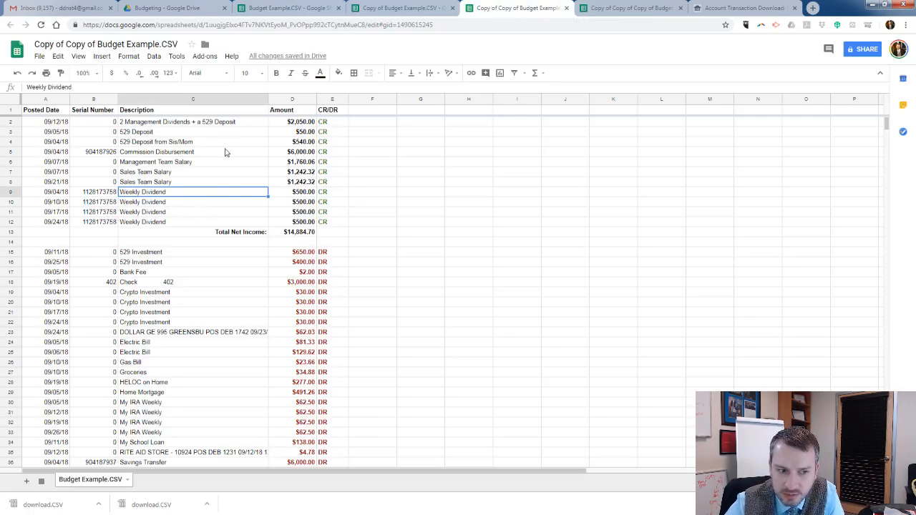
{"action": "left_click", "coordinate": [251, 123]}
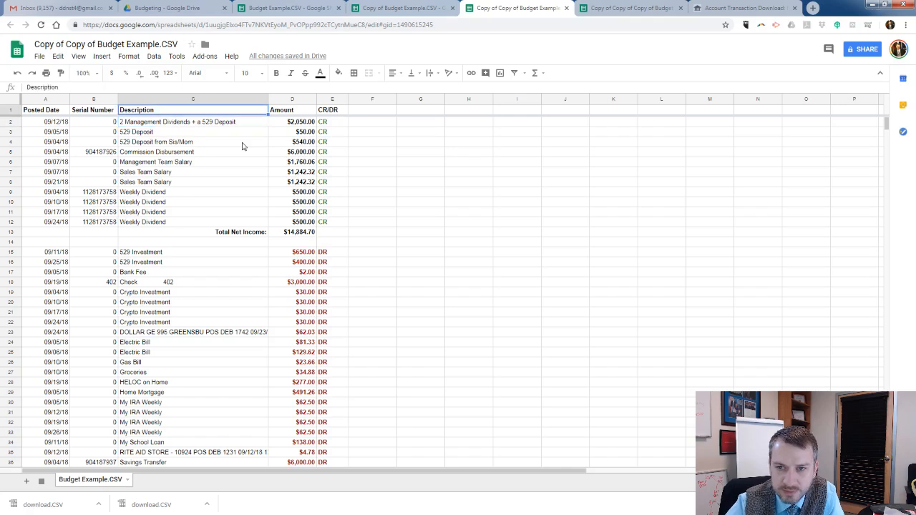
{"action": "key", "text": "Right"}
{"action": "key", "text": "Down"}
{"action": "key", "text": "Down"}
{"action": "key", "text": "Down"}
{"action": "key", "text": "Down"}
{"action": "key", "text": "Down"}
{"action": "key", "text": "Down"}
{"action": "key", "text": "Down"}
{"action": "key", "text": "Down"}
{"action": "key", "text": "Down"}
{"action": "key", "text": "Down"}
{"action": "key", "text": "Down"}
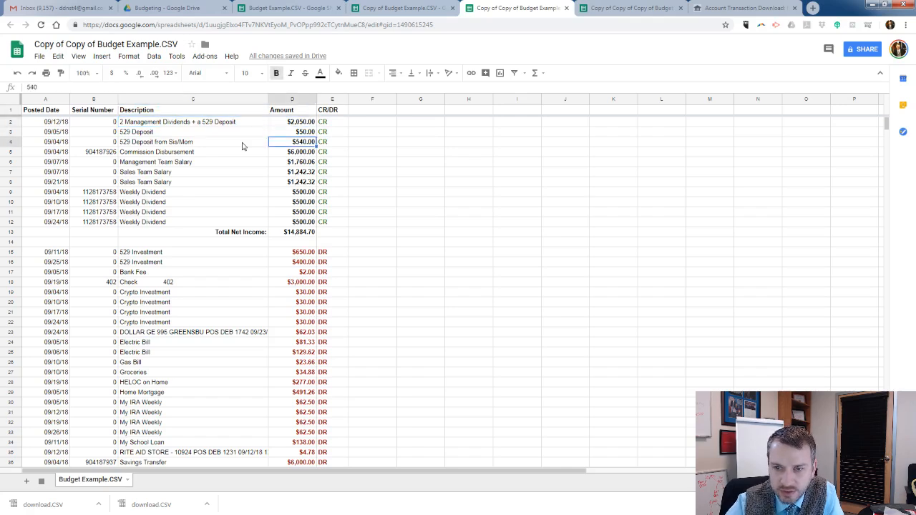
{"action": "key", "text": "Left"}
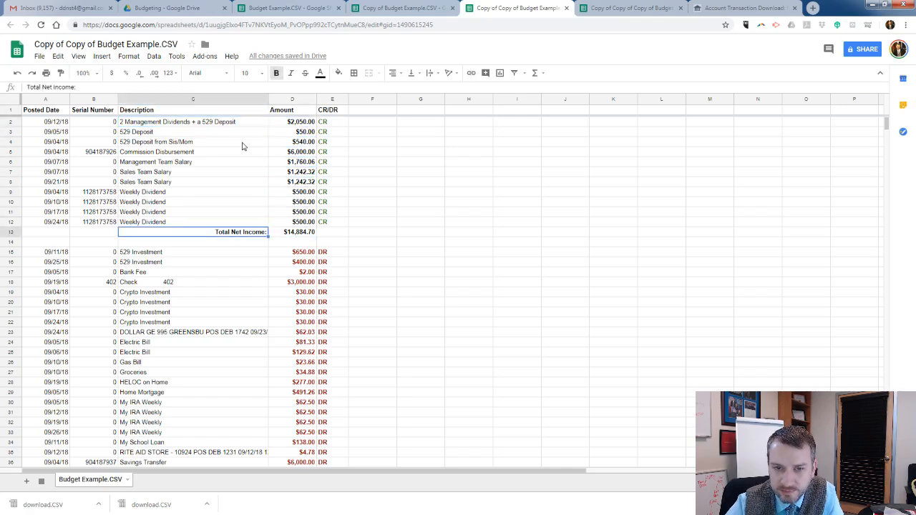
{"action": "key", "text": "Up"}
{"action": "key", "text": "Up"}
{"action": "key", "text": "Up"}
{"action": "key", "text": "Up"}
{"action": "key", "text": "Left"}
{"action": "key", "text": "Right"}
{"action": "key", "text": "Up"}
{"action": "key", "text": "Up"}
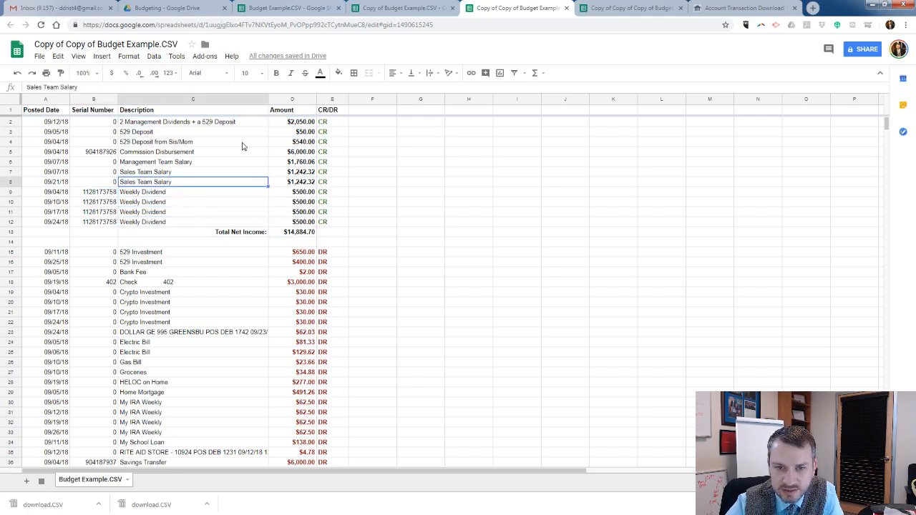
{"action": "key", "text": "Up"}
{"action": "key", "text": "Up"}
{"action": "key", "text": "Up"}
{"action": "key", "text": "Up"}
{"action": "key", "text": "Up"}
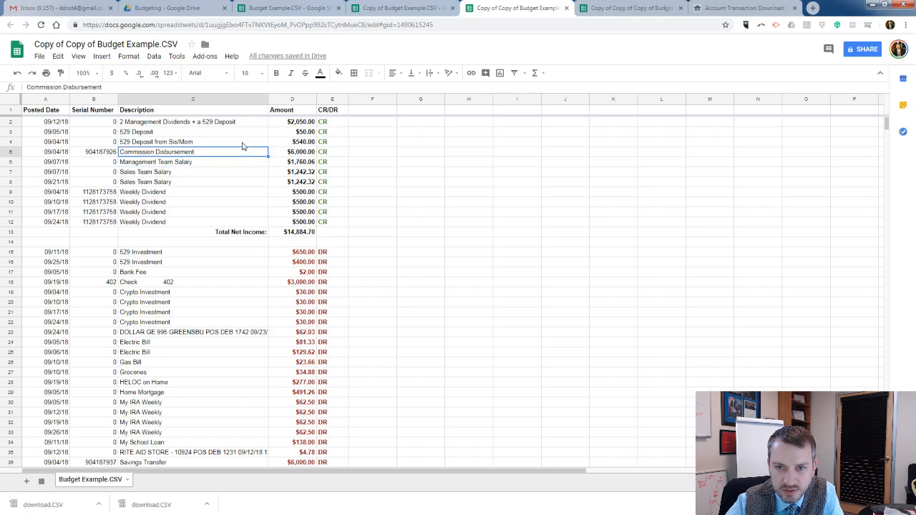
{"action": "key", "text": "Down"}
{"action": "key", "text": "Down"}
{"action": "key", "text": "Down"}
{"action": "key", "text": "Down"}
{"action": "key", "text": "Down"}
{"action": "key", "text": "Down"}
{"action": "key", "text": "Down"}
{"action": "key", "text": "Down"}
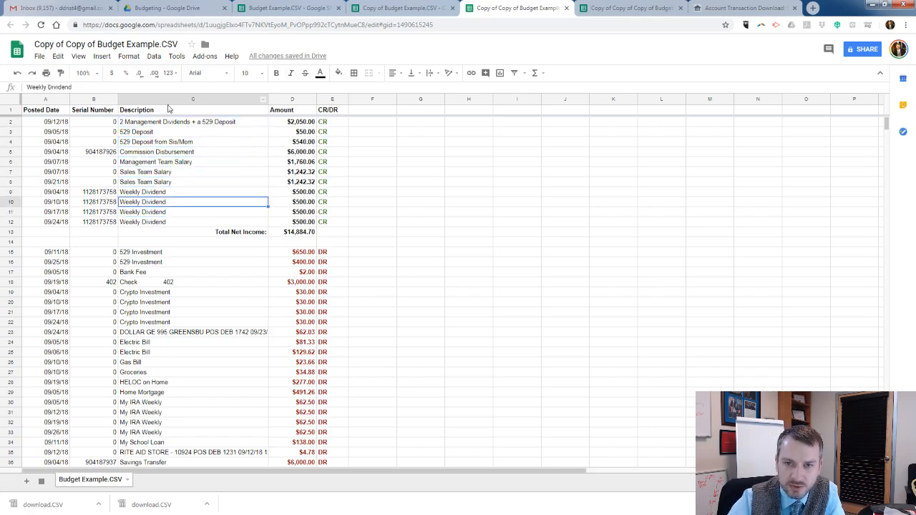
Switch to the Copy of Budget Example.CSV spreadsheet and sort the whole sheet A to Z by the Description column.
{"action": "left_click", "coordinate": [408, 10]}
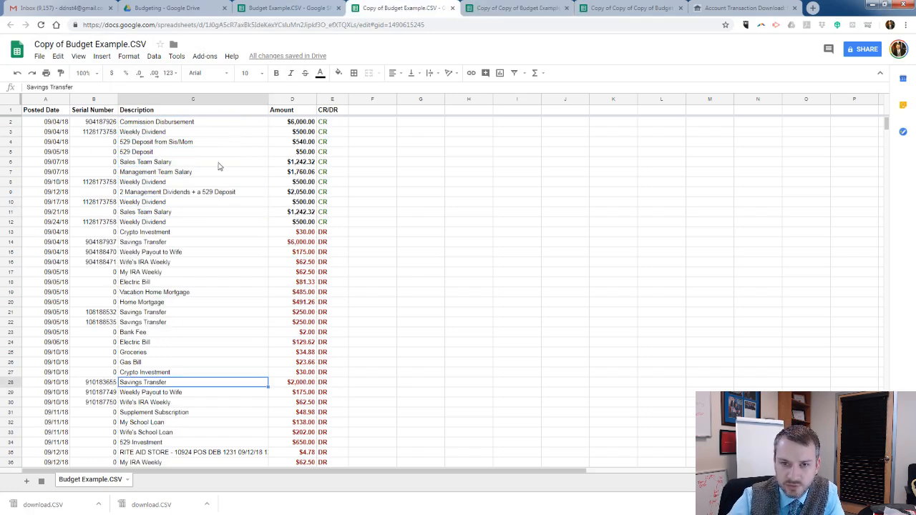
{"action": "left_click", "coordinate": [215, 100]}
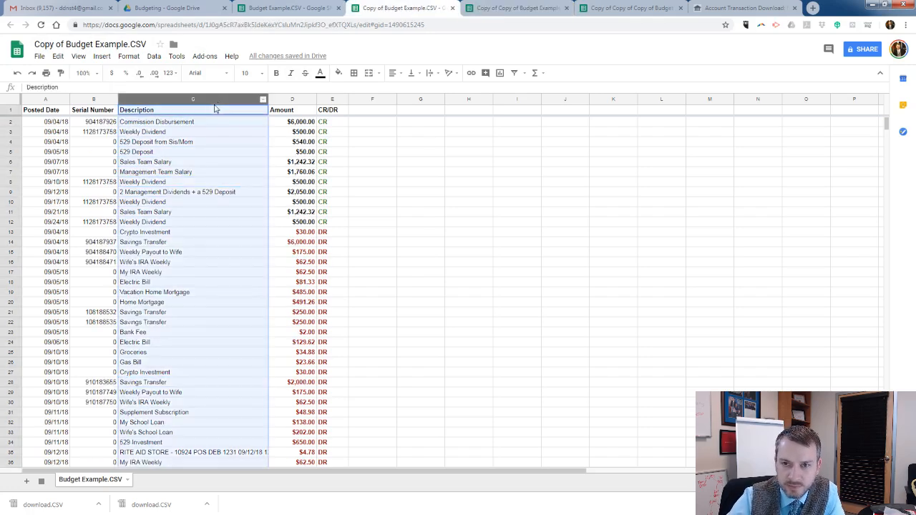
{"action": "left_click", "coordinate": [262, 99]}
{"action": "left_click", "coordinate": [300, 286]}
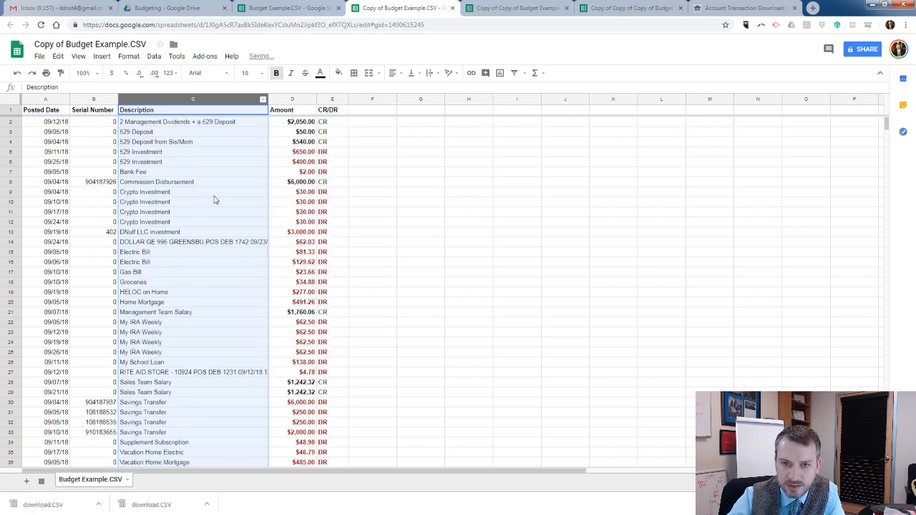
{"action": "left_click", "coordinate": [213, 194]}
{"action": "scroll", "coordinate": [168, 175], "scroll_direction": "down", "scroll_amount": 10}
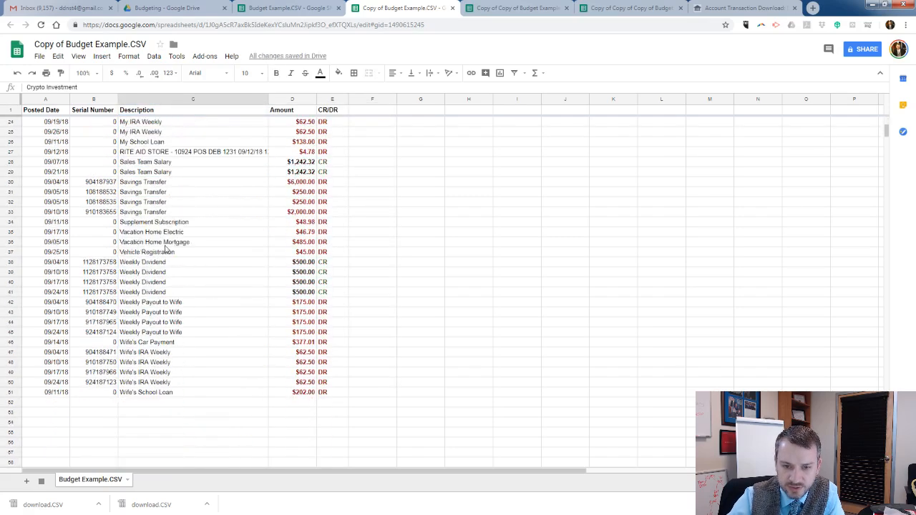
{"action": "scroll", "coordinate": [145, 264], "scroll_direction": "up", "scroll_amount": 10}
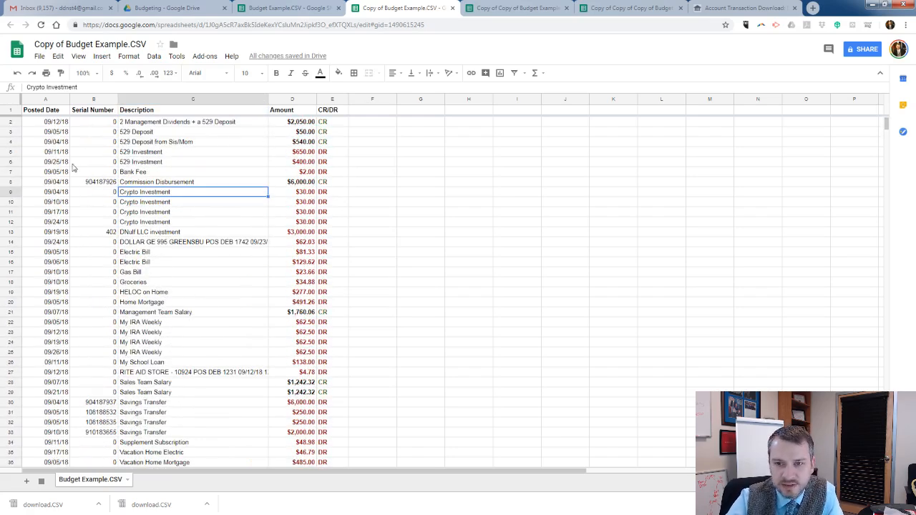
Insert four blank rows above the first 529 Investment row, directly below the 529 Deposit from Sis/Mom credit.
{"action": "left_click", "coordinate": [11, 152]}
{"action": "right_click", "coordinate": [13, 152]}
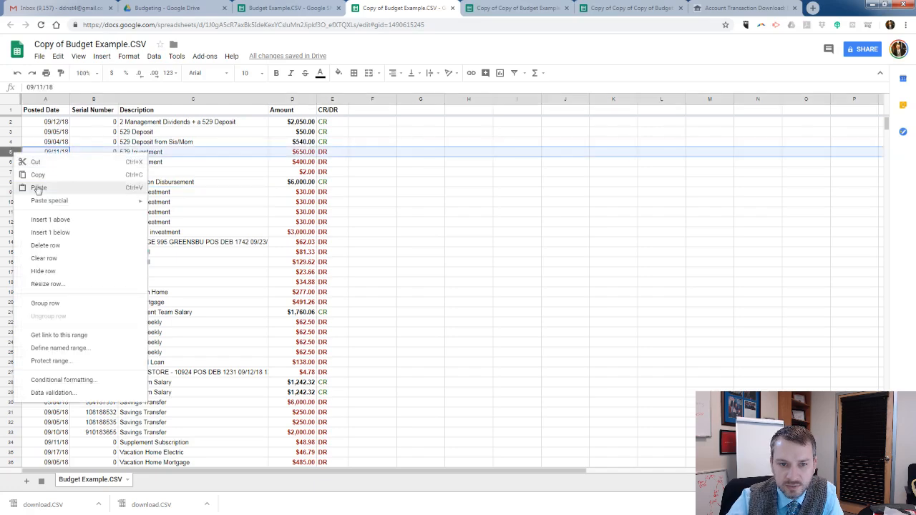
{"action": "left_click", "coordinate": [50, 221]}
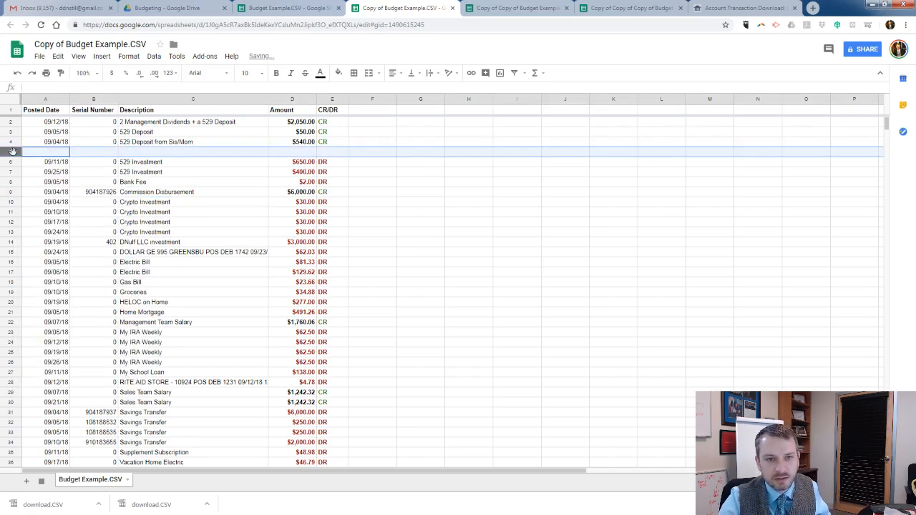
{"action": "right_click", "coordinate": [13, 151]}
{"action": "left_click", "coordinate": [53, 221]}
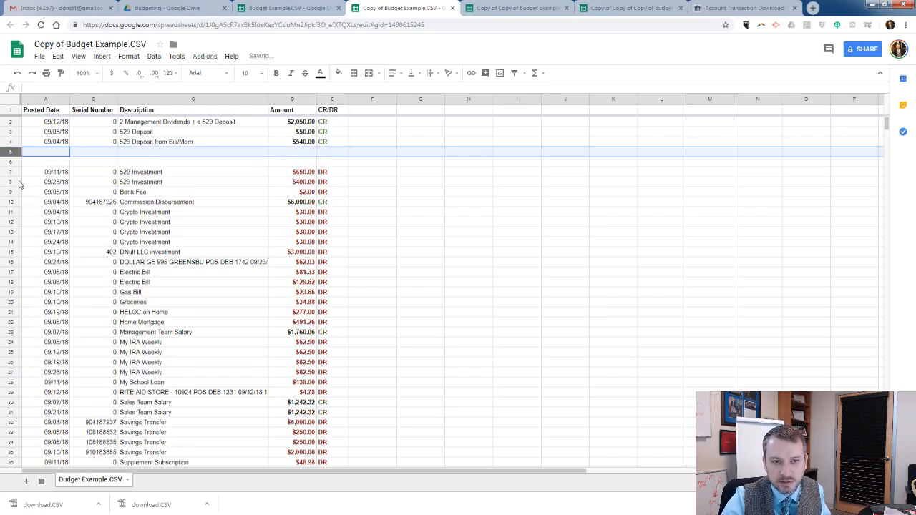
{"action": "left_click", "coordinate": [11, 162], "text": "shift"}
{"action": "right_click", "coordinate": [13, 163]}
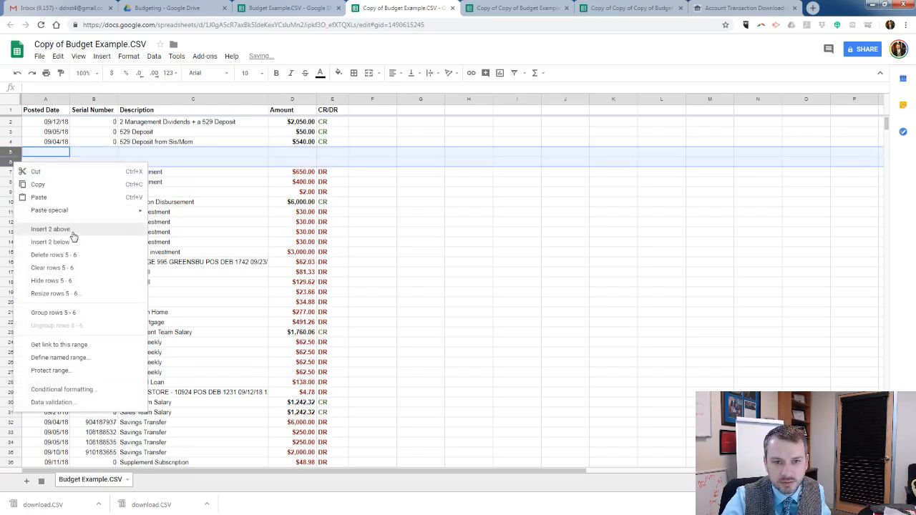
{"action": "left_click", "coordinate": [72, 230]}
Insert twelve more blank rows in the same gap so that rows 5 to 20 are empty.
{"action": "left_click", "coordinate": [11, 181], "text": "shift"}
{"action": "right_click", "coordinate": [12, 184]}
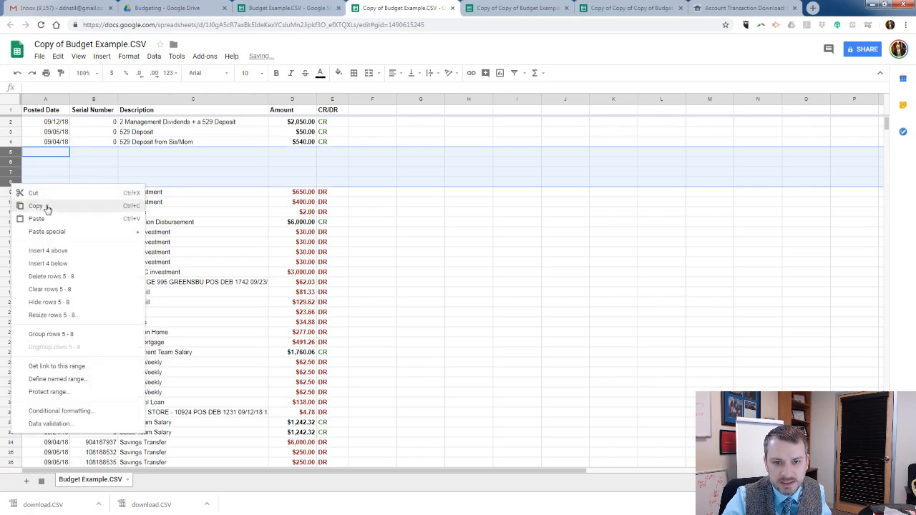
{"action": "left_click", "coordinate": [59, 252]}
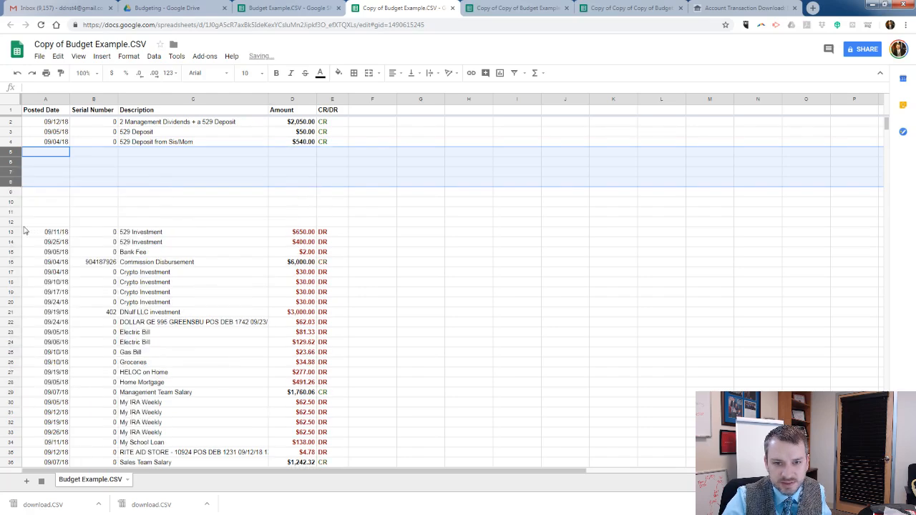
{"action": "left_click", "coordinate": [14, 222], "text": "shift"}
{"action": "right_click", "coordinate": [16, 221]}
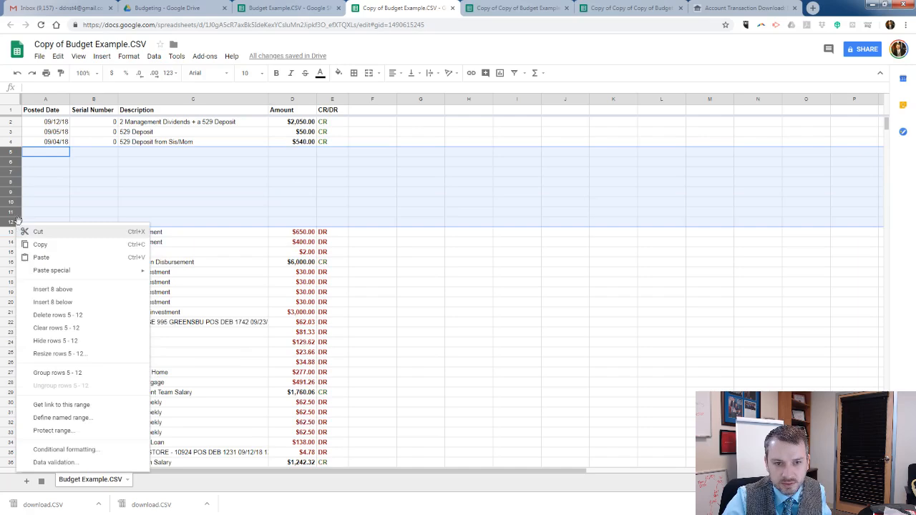
{"action": "left_click", "coordinate": [50, 289]}
{"action": "left_click", "coordinate": [204, 220]}
Move the Commission Disbursement credit row from among the debits into row 5, under the 529 Deposit from Sis/Mom row.
{"action": "scroll", "coordinate": [229, 228], "scroll_direction": "down", "scroll_amount": 3}
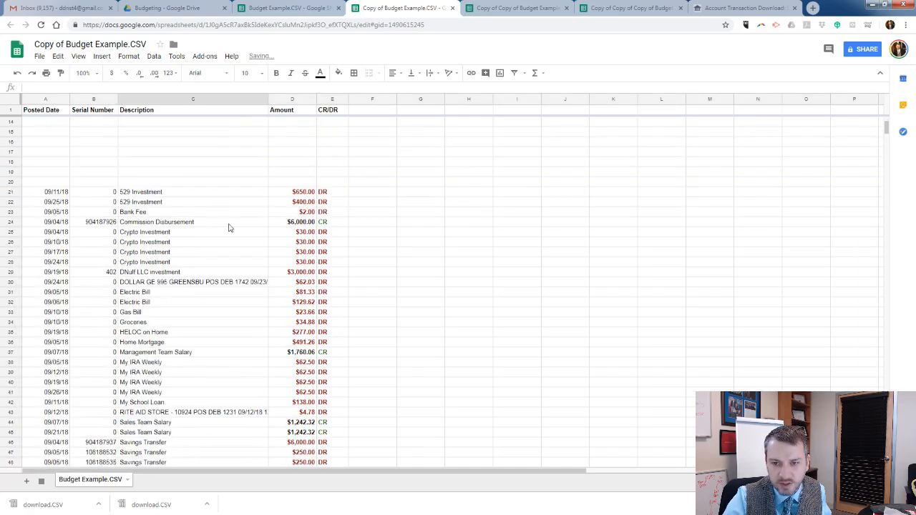
{"action": "left_click", "coordinate": [27, 227]}
{"action": "left_click", "coordinate": [15, 222]}
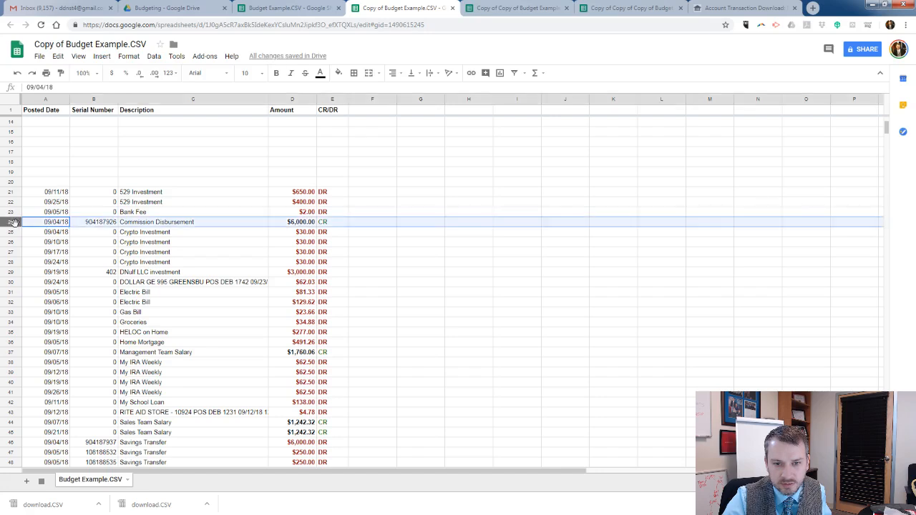
{"action": "scroll", "coordinate": [154, 226], "scroll_direction": "up", "scroll_amount": 4}
{"action": "key", "text": "ctrl+x"}
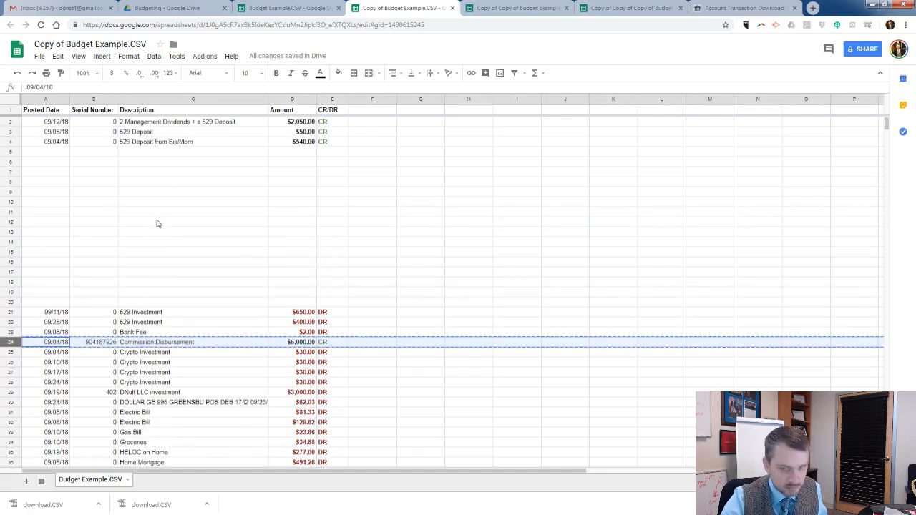
{"action": "left_click", "coordinate": [11, 151]}
{"action": "key", "text": "ctrl+v"}
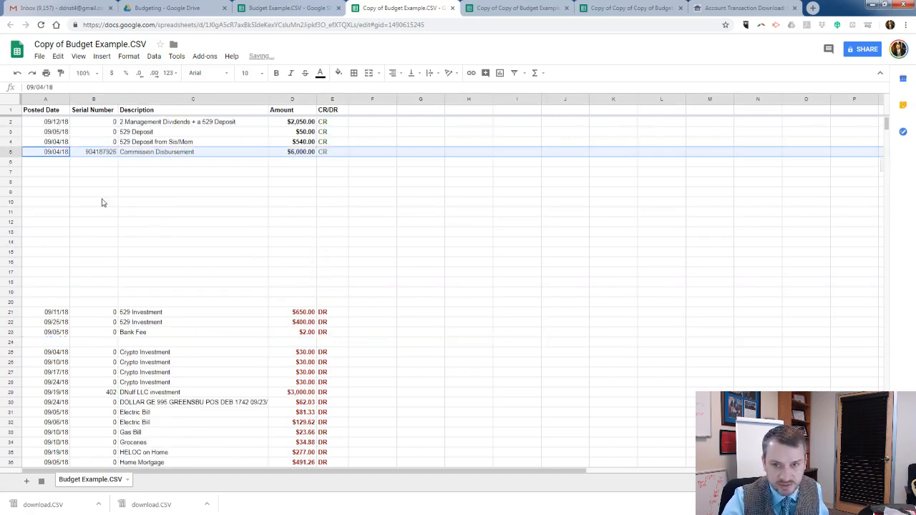
{"action": "left_click", "coordinate": [164, 202]}
{"action": "scroll", "coordinate": [157, 214], "scroll_direction": "down", "scroll_amount": 2}
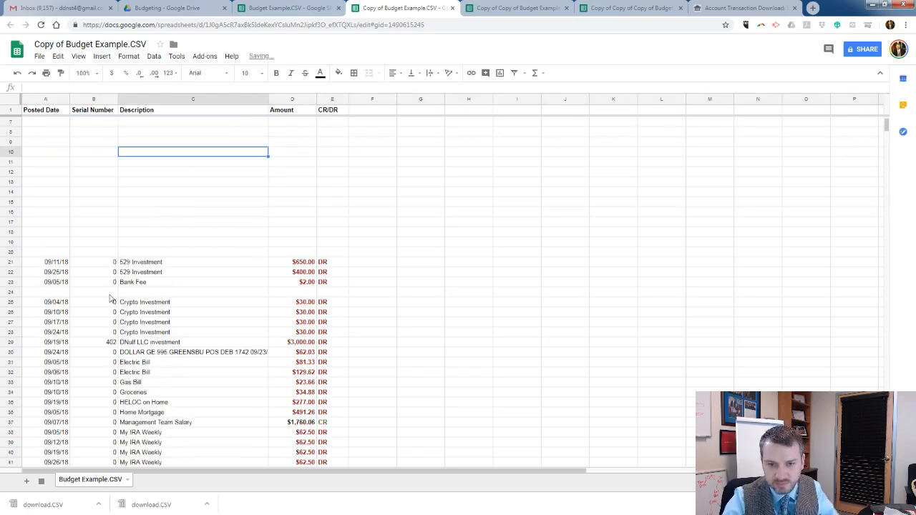
{"action": "scroll", "coordinate": [309, 231], "scroll_direction": "up", "scroll_amount": 2}
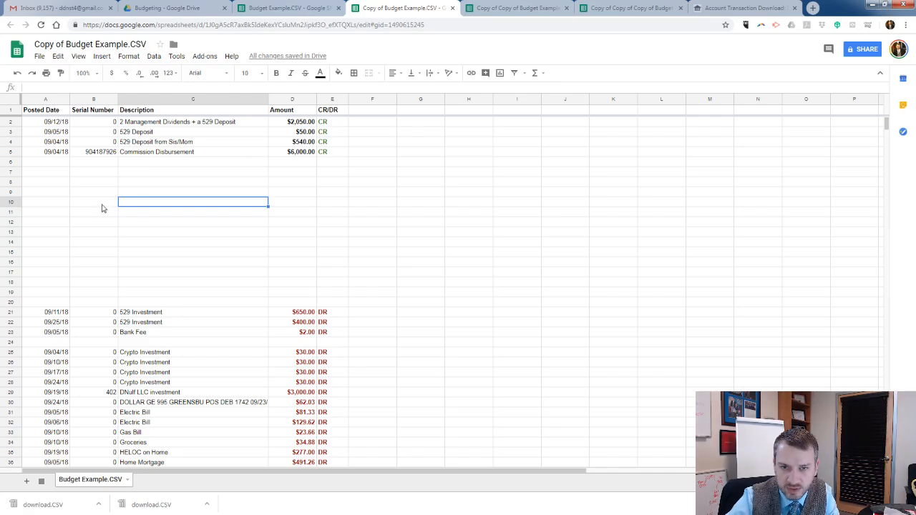
Switch to the Copy of Copy of Budget Example.CSV spreadsheet and inspect the formulas behind Total Net Income, Total Expenses and Net Profit/Loss.
{"action": "left_click", "coordinate": [521, 9]}
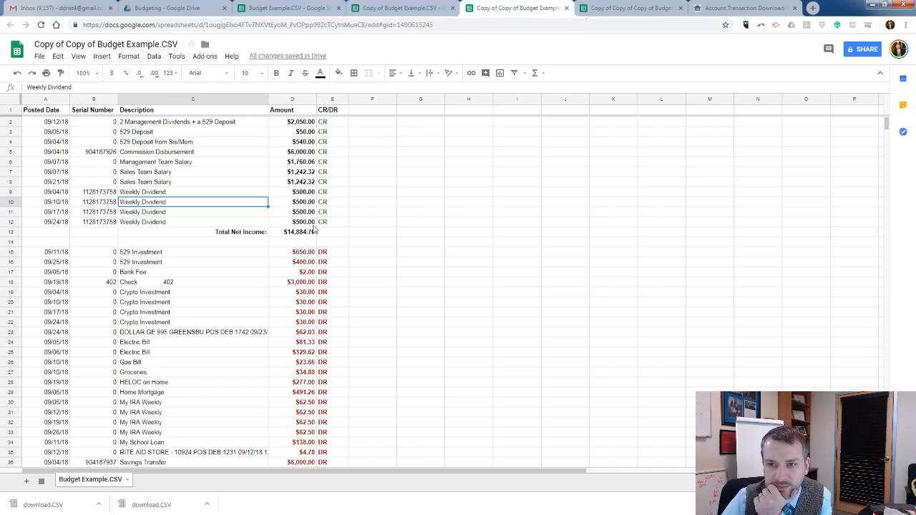
{"action": "scroll", "coordinate": [348, 201], "scroll_direction": "down", "scroll_amount": 2}
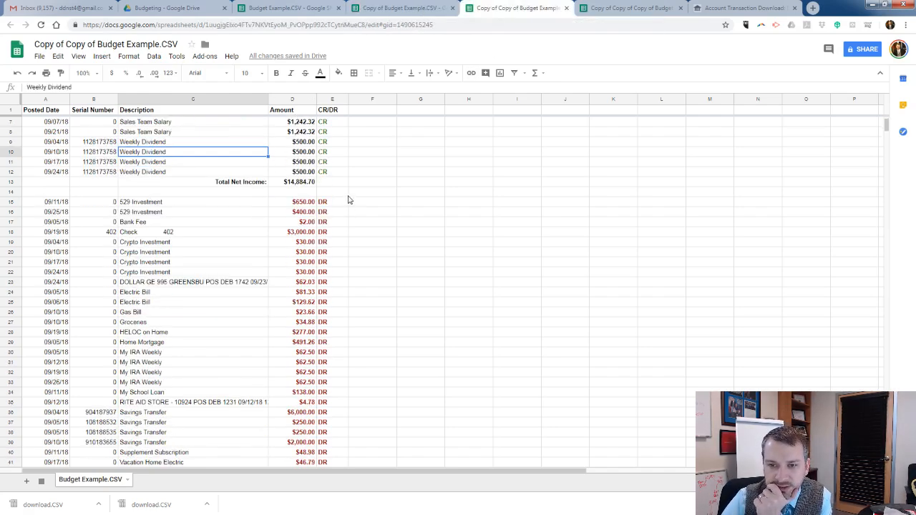
{"action": "left_click", "coordinate": [281, 185]}
{"action": "scroll", "coordinate": [289, 186], "scroll_direction": "down", "scroll_amount": 4}
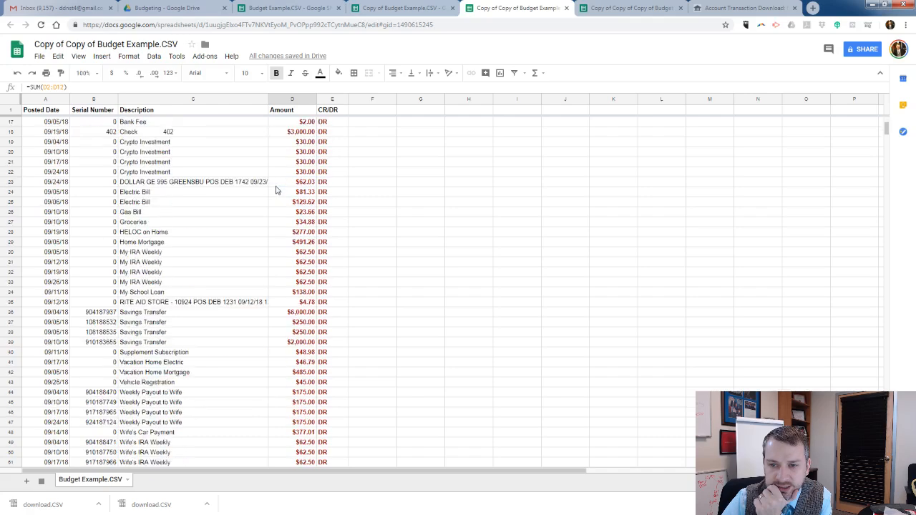
{"action": "scroll", "coordinate": [292, 279], "scroll_direction": "down", "scroll_amount": 7}
{"action": "left_click", "coordinate": [281, 274]}
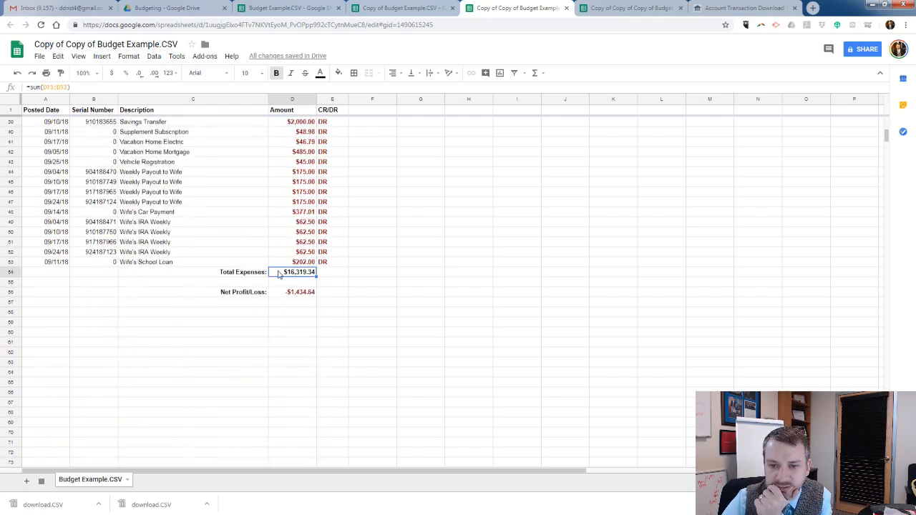
{"action": "left_click", "coordinate": [215, 295]}
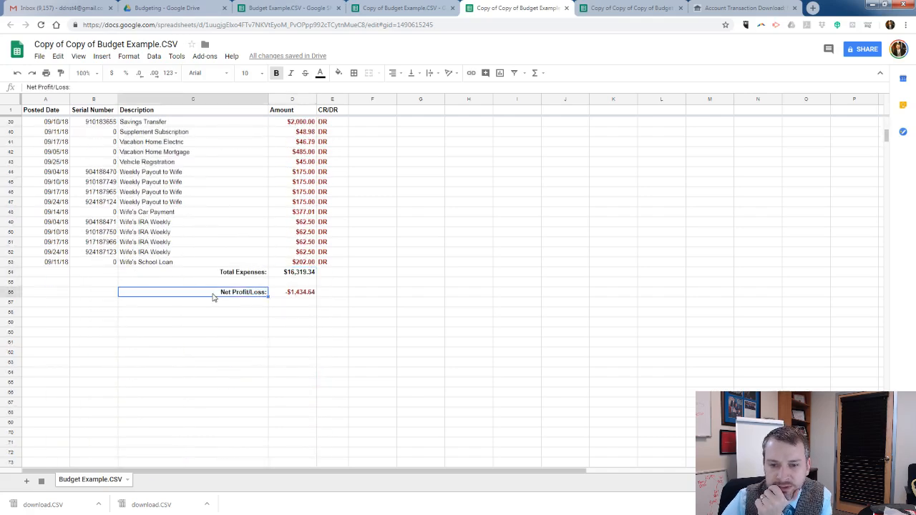
{"action": "left_click", "coordinate": [297, 293]}
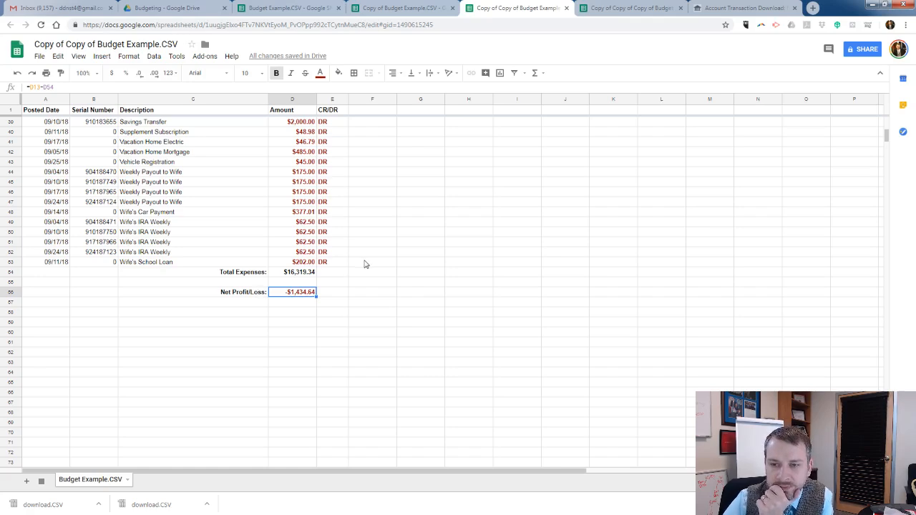
Compare the Total Net Income below the credits with the Total Expenses and Net Profit/Loss below the debits.
{"action": "scroll", "coordinate": [361, 264], "scroll_direction": "up", "scroll_amount": 8}
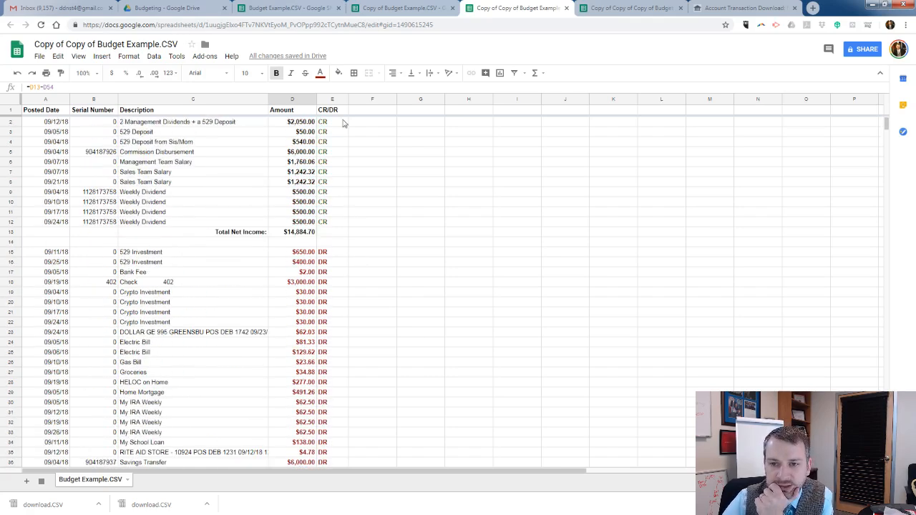
{"action": "scroll", "coordinate": [315, 293], "scroll_direction": "down", "scroll_amount": 8}
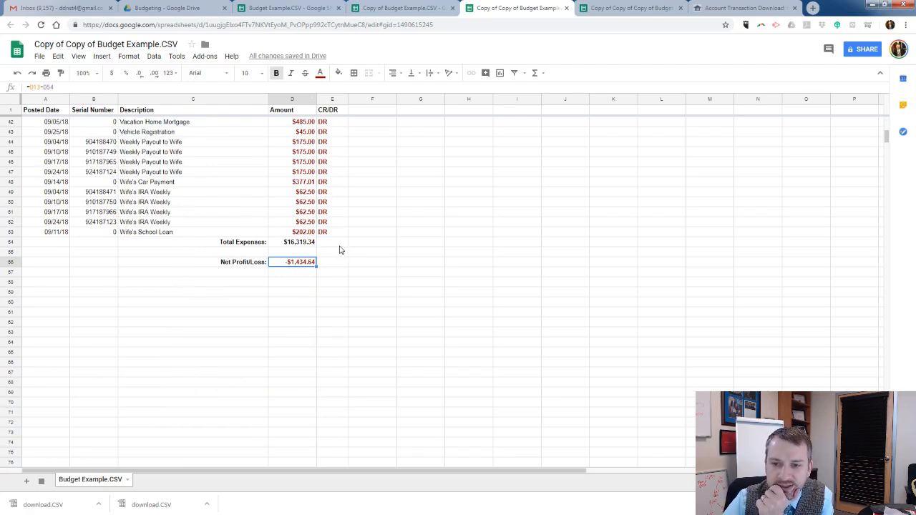
{"action": "scroll", "coordinate": [341, 249], "scroll_direction": "up", "scroll_amount": 8}
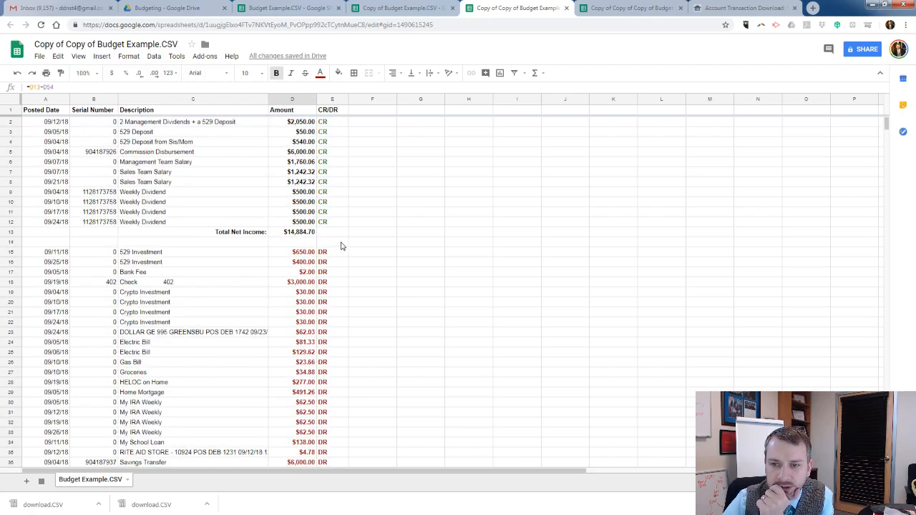
{"action": "scroll", "coordinate": [342, 244], "scroll_direction": "down", "scroll_amount": 7}
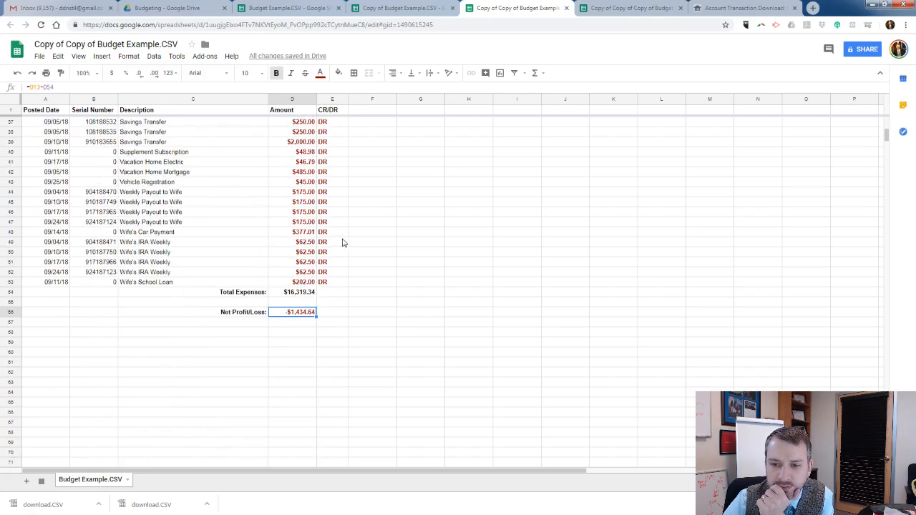
{"action": "scroll", "coordinate": [343, 244], "scroll_direction": "up", "scroll_amount": 4}
{"action": "scroll", "coordinate": [343, 243], "scroll_direction": "up", "scroll_amount": 6}
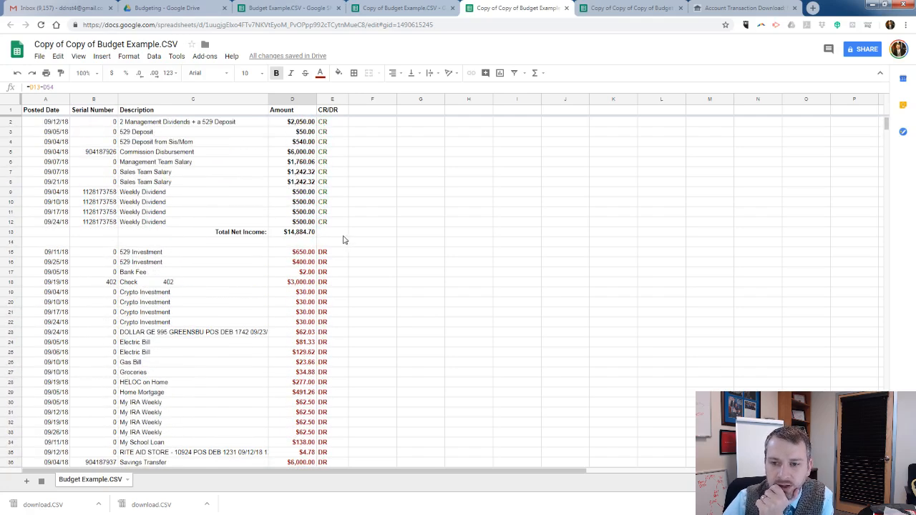
{"action": "scroll", "coordinate": [343, 240], "scroll_direction": "down", "scroll_amount": 6}
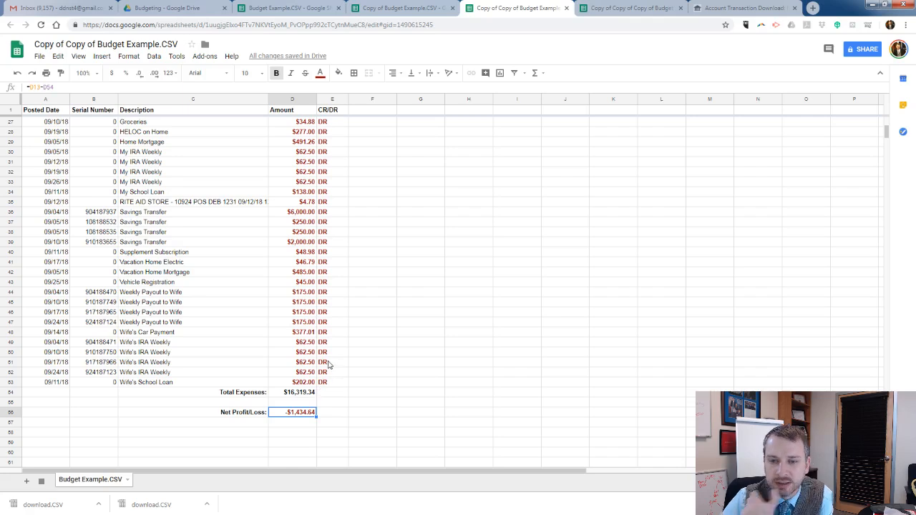
{"action": "scroll", "coordinate": [328, 362], "scroll_direction": "up", "scroll_amount": 1}
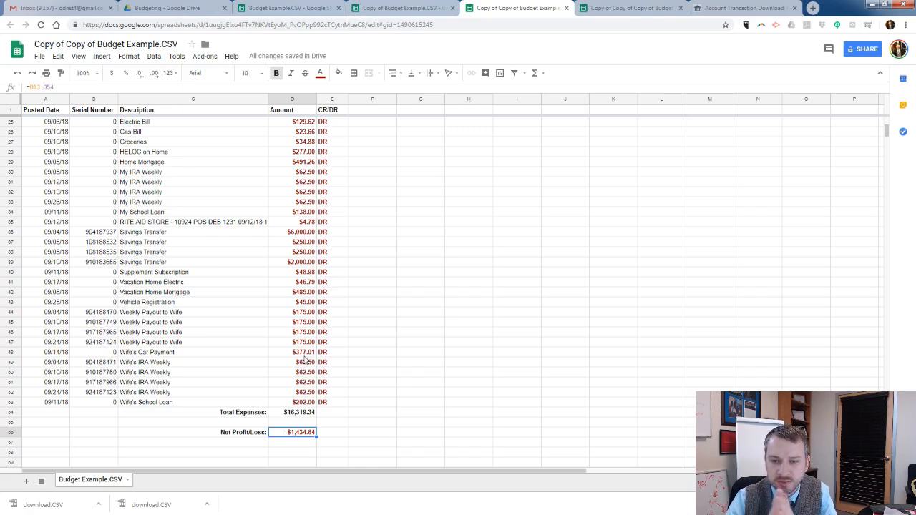
Check the Net Profit/Loss cell and look through the debit rows between the Total Net Income and Total Expenses lines.
{"action": "left_click", "coordinate": [246, 344]}
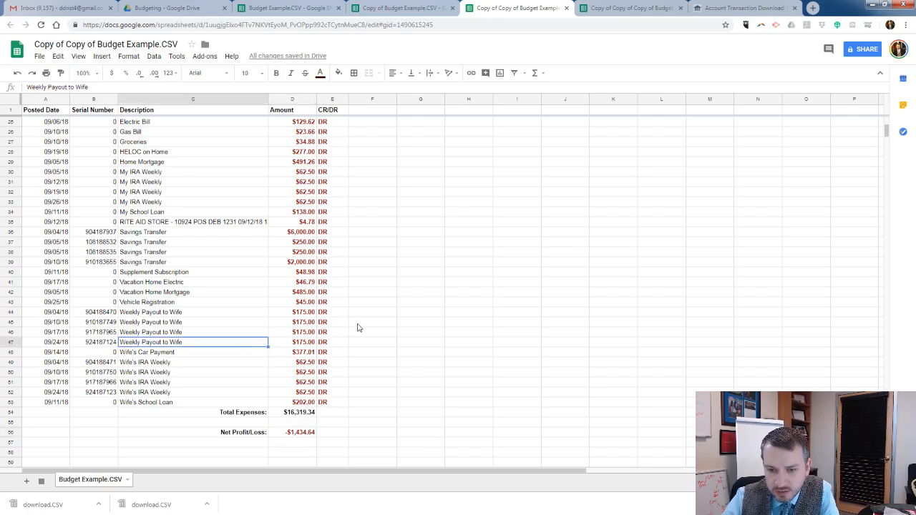
{"action": "left_click", "coordinate": [301, 431]}
{"action": "scroll", "coordinate": [249, 365], "scroll_direction": "up", "scroll_amount": 2}
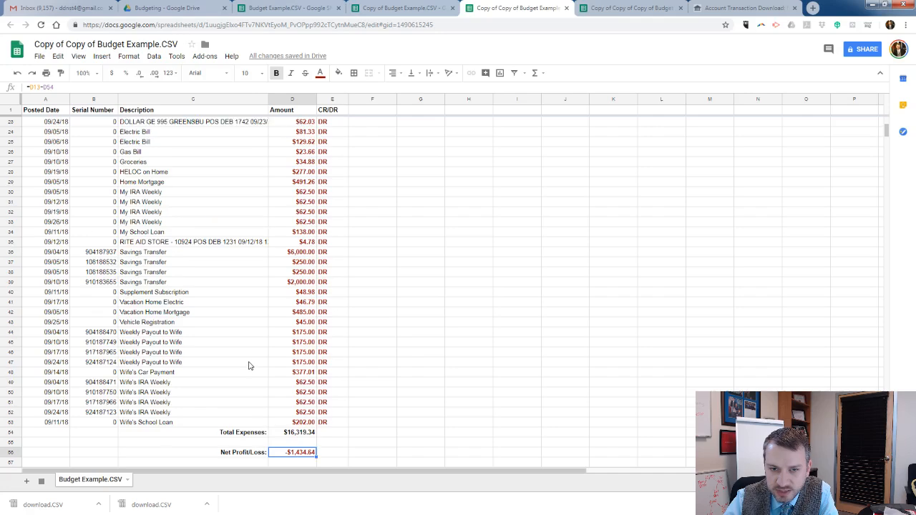
{"action": "scroll", "coordinate": [249, 365], "scroll_direction": "up", "scroll_amount": 7}
{"action": "scroll", "coordinate": [250, 363], "scroll_direction": "down", "scroll_amount": 3}
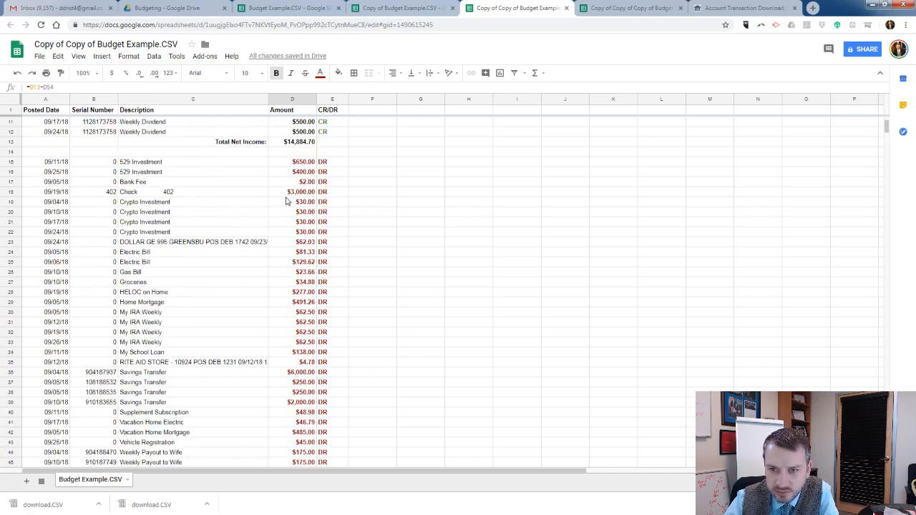
{"action": "scroll", "coordinate": [286, 201], "scroll_direction": "down", "scroll_amount": 2}
{"action": "scroll", "coordinate": [286, 202], "scroll_direction": "down", "scroll_amount": 3}
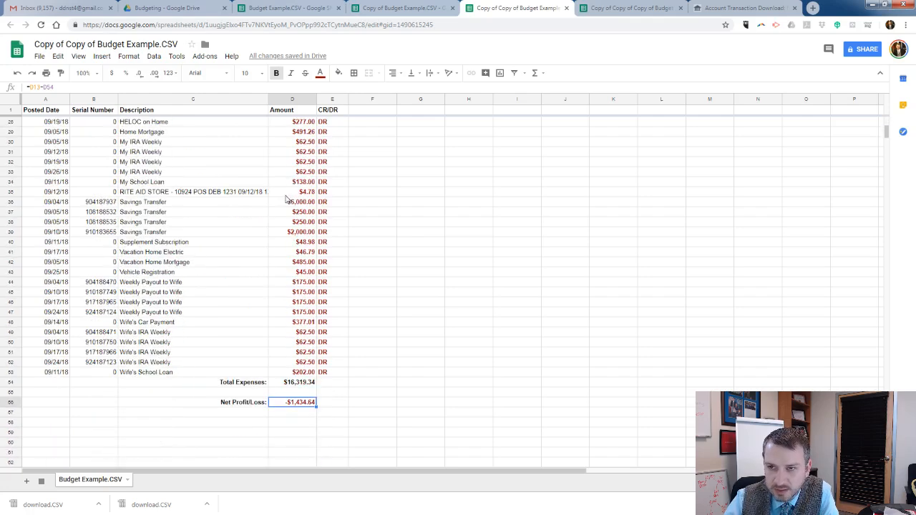
Check the four Crypto Investment debit amounts and enter their combined monthly total, 120, in cell F19.
{"action": "scroll", "coordinate": [285, 198], "scroll_direction": "up", "scroll_amount": 5}
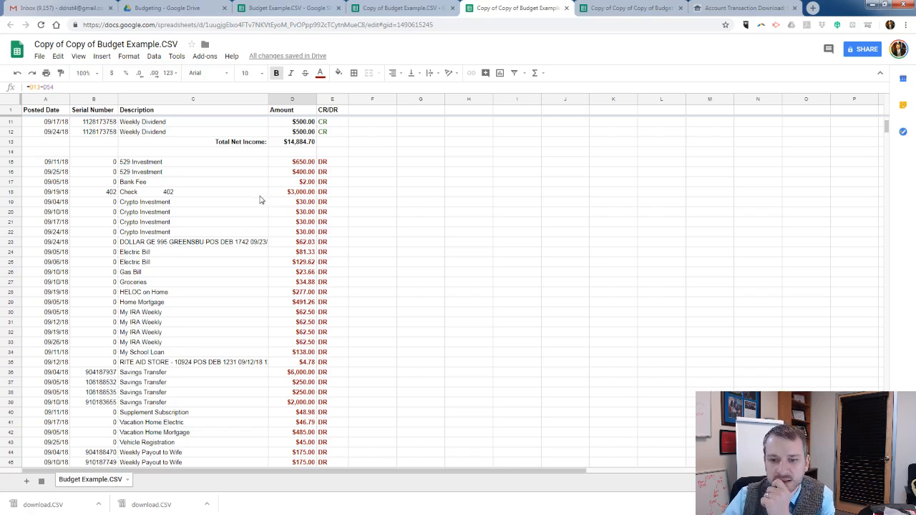
{"action": "scroll", "coordinate": [249, 206], "scroll_direction": "down", "scroll_amount": 1}
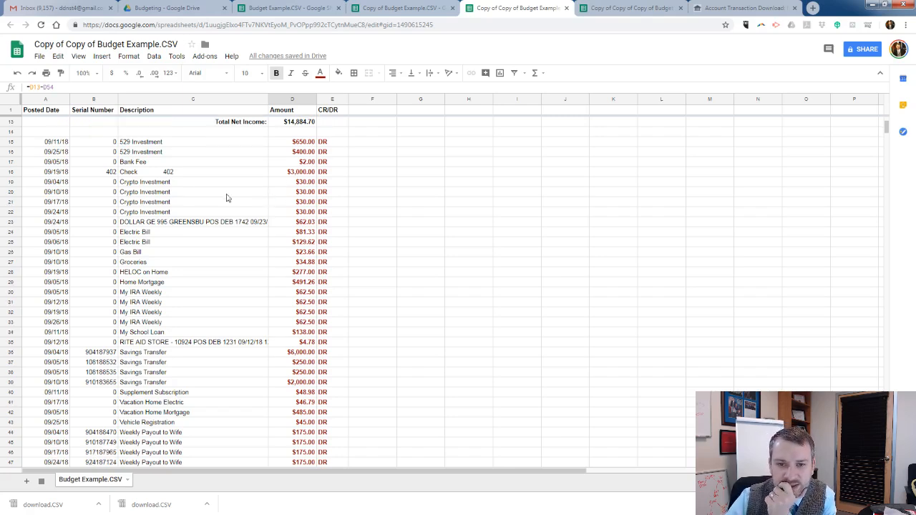
{"action": "left_click_drag", "start_coordinate": [175, 182], "coordinate": [304, 214]}
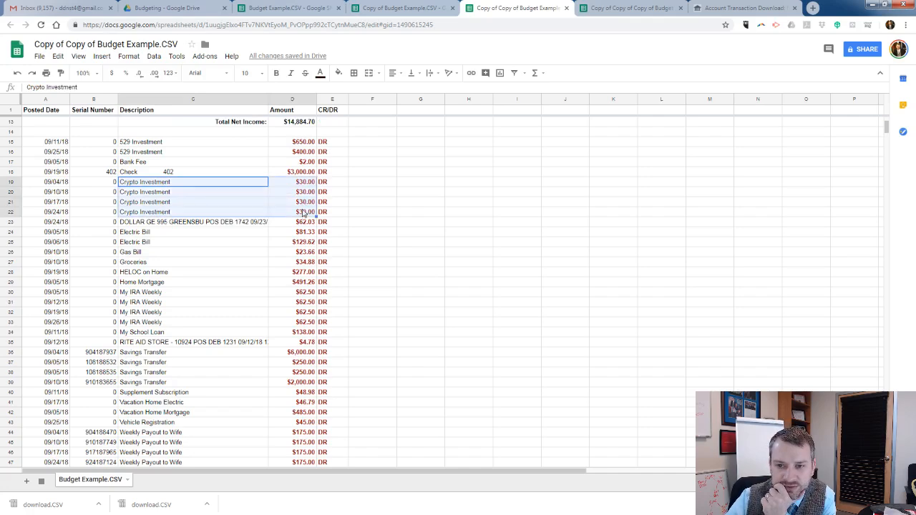
{"action": "left_click", "coordinate": [307, 184]}
{"action": "left_click", "coordinate": [308, 193]}
{"action": "left_click", "coordinate": [306, 203]}
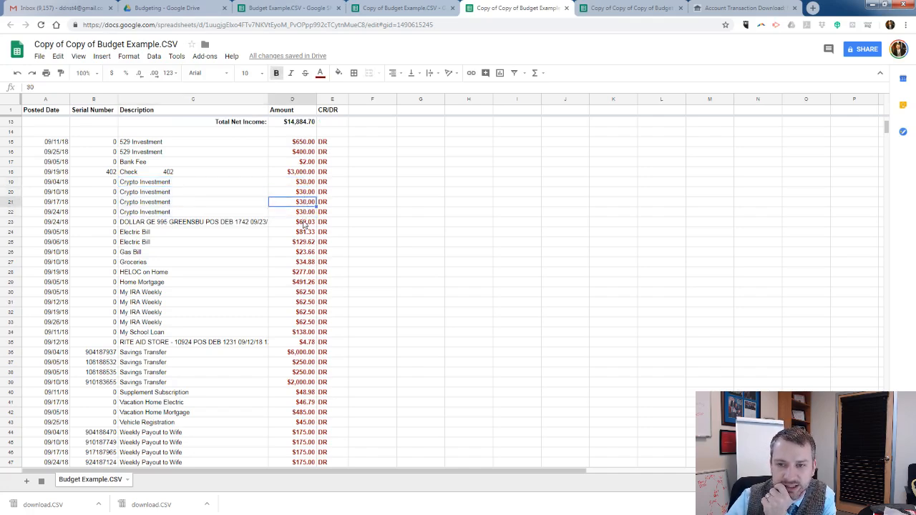
{"action": "left_click", "coordinate": [306, 213]}
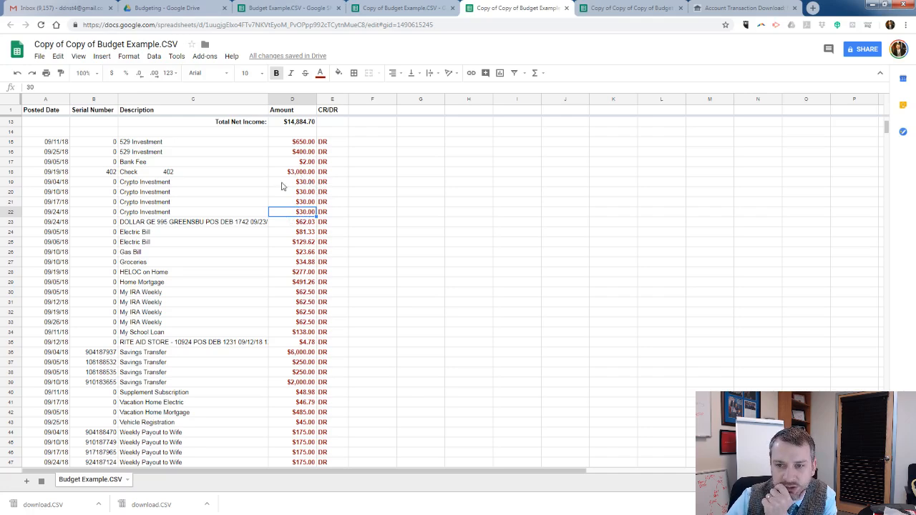
{"action": "left_click", "coordinate": [363, 184]}
{"action": "type", "text": "12"}
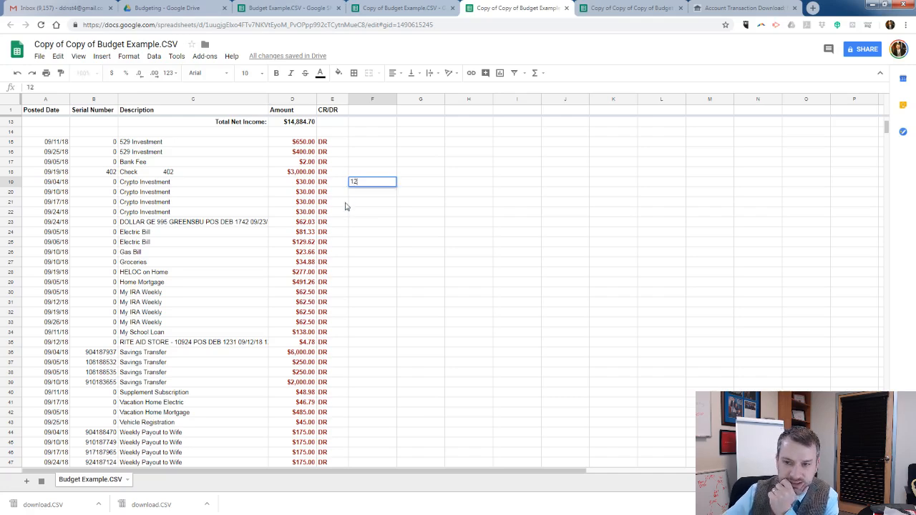
{"action": "type", "text": "0"}
{"action": "key", "text": "Return"}
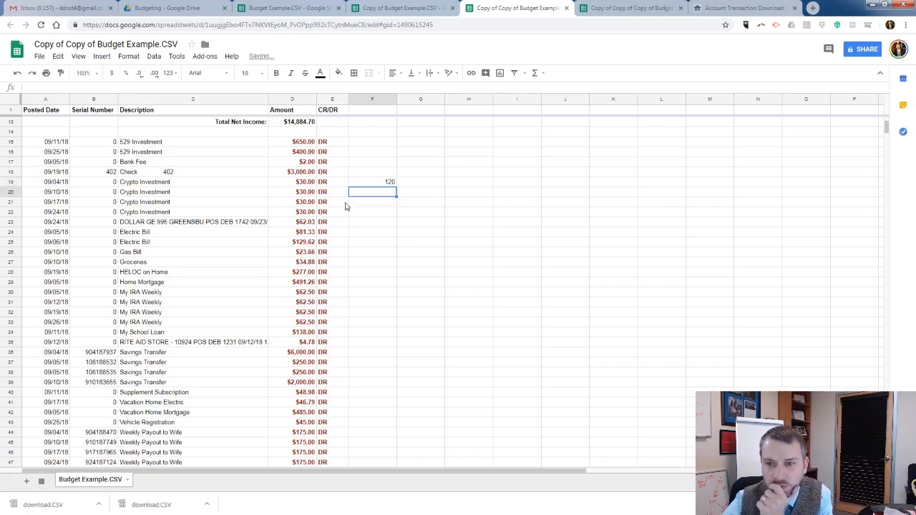
Enter 1050 in cell F17 as the combined total of the two 529 Investment debits.
{"action": "key", "text": "Up"}
{"action": "key", "text": "Up"}
{"action": "key", "text": "Up"}
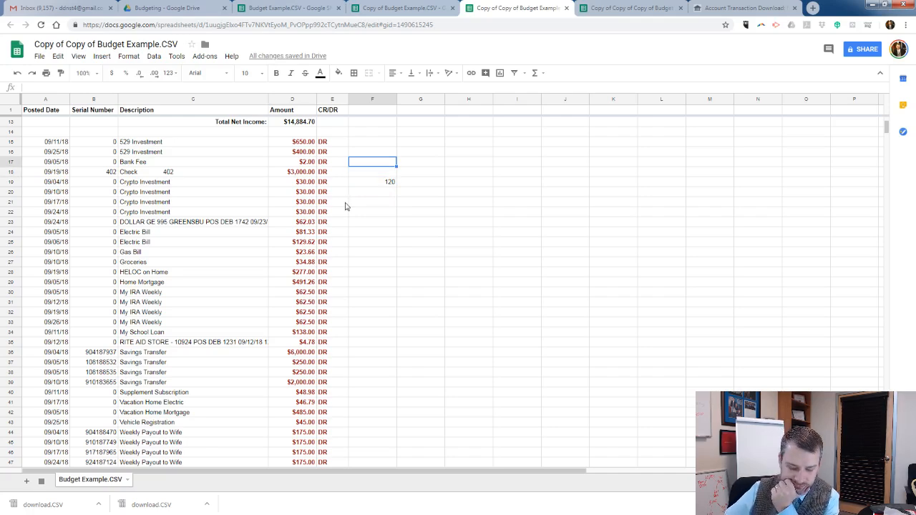
{"action": "type", "text": "1050"}
{"action": "key", "text": "Return"}
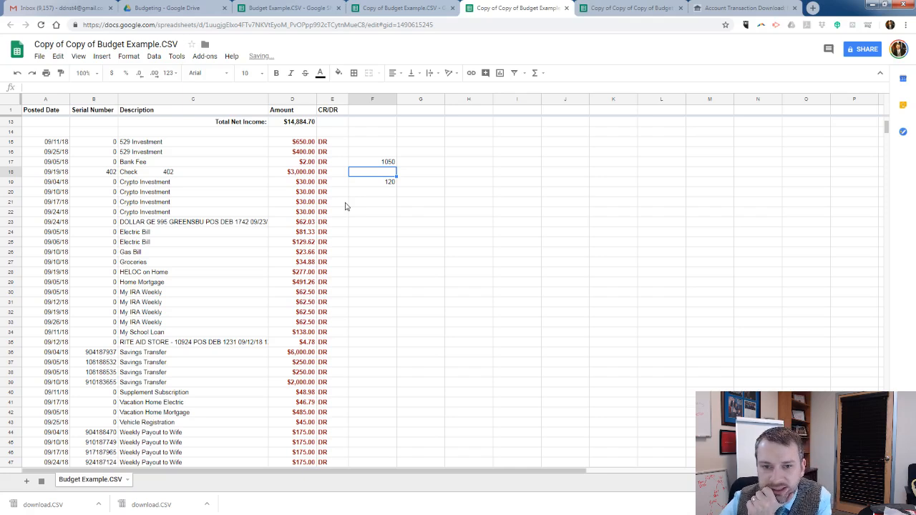
{"action": "key", "text": "Up"}
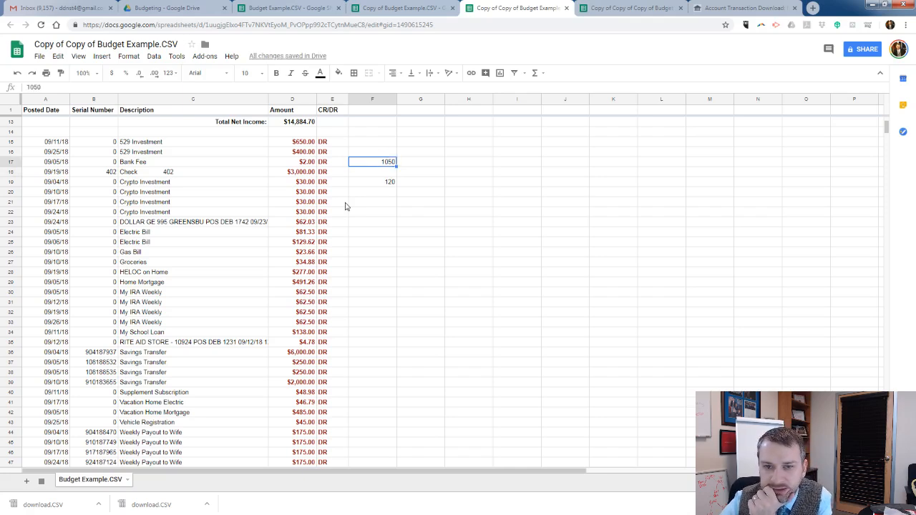
Check the two Electric Bill amounts and enter their rounded total, 210, in cell F24.
{"action": "key", "text": "Down"}
{"action": "key", "text": "Down"}
{"action": "key", "text": "Down"}
{"action": "key", "text": "Down"}
{"action": "key", "text": "Down"}
{"action": "key", "text": "Down"}
{"action": "key", "text": "Down"}
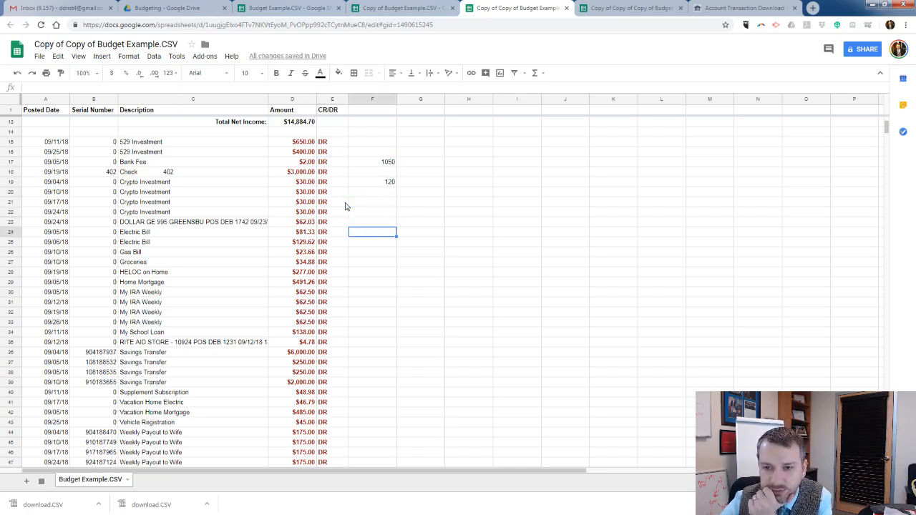
{"action": "key", "text": "Left"}
{"action": "key", "text": "Left"}
{"action": "key", "text": "Down"}
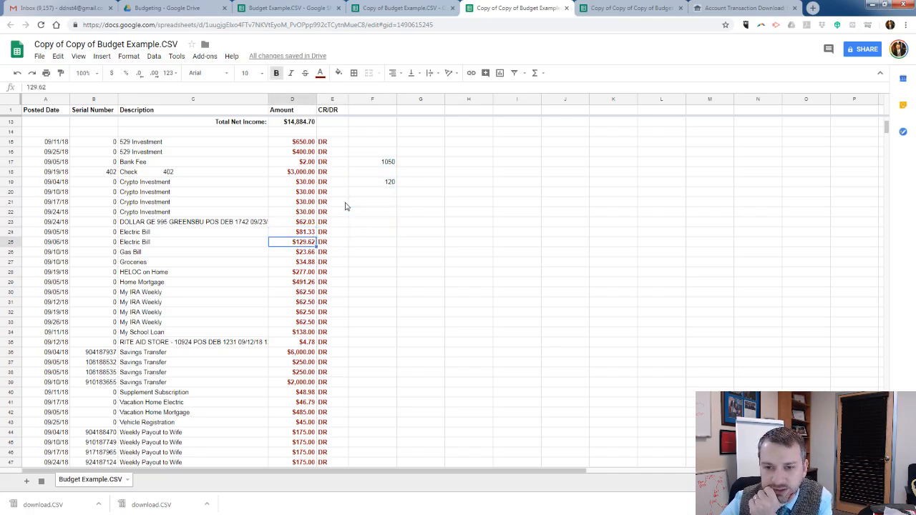
{"action": "key", "text": "Up"}
{"action": "key", "text": "Down"}
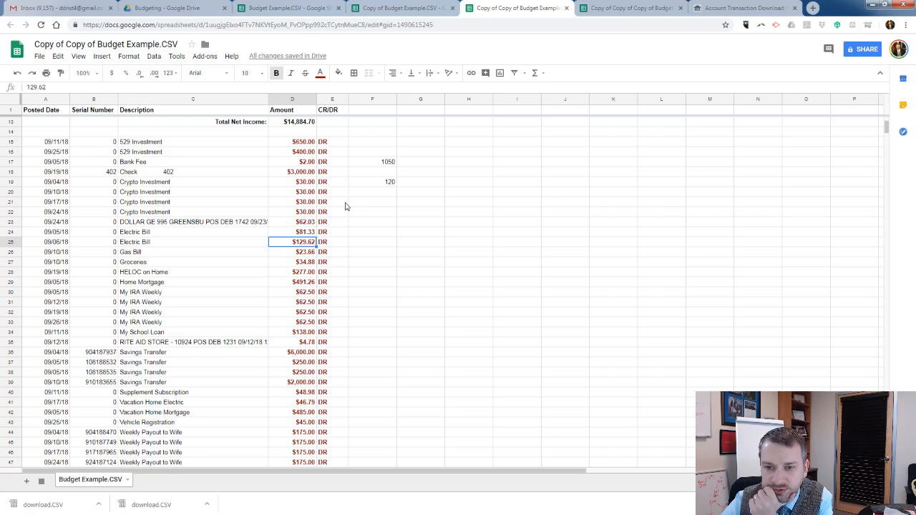
{"action": "key", "text": "Right"}
{"action": "key", "text": "Up"}
{"action": "key", "text": "Right"}
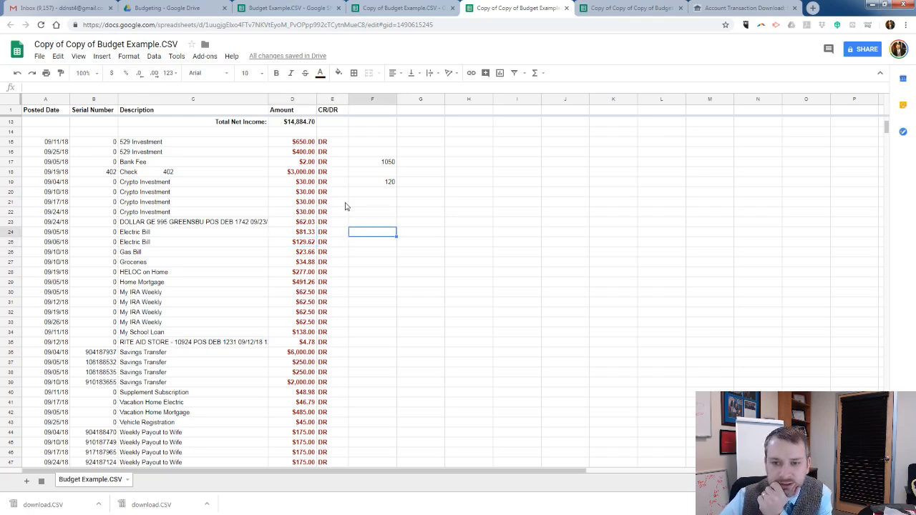
{"action": "type", "text": "21"}
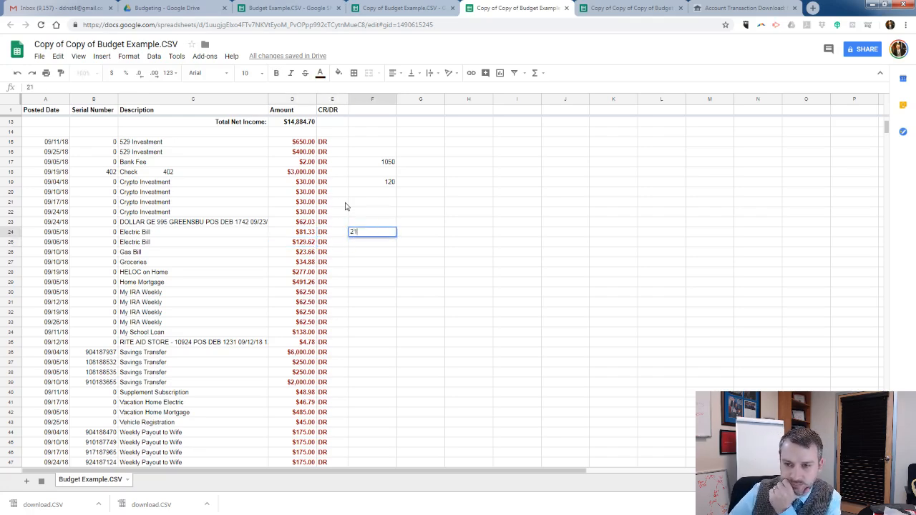
{"action": "type", "text": "0"}
{"action": "key", "text": "Return"}
Review the Electric Bill total beside its debit rows and look through the remaining debits down to Net Profit/Loss.
{"action": "key", "text": "Up"}
{"action": "key", "text": "Left"}
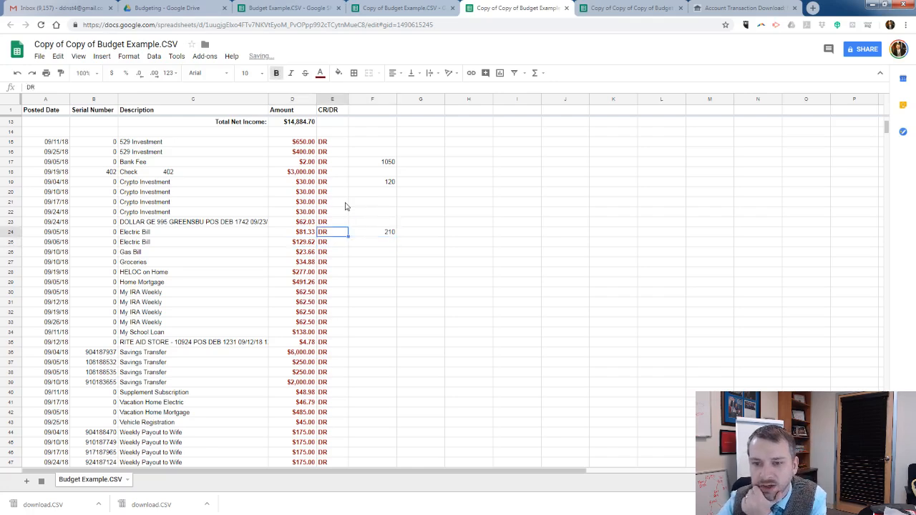
{"action": "key", "text": "Left"}
{"action": "key", "text": "Right"}
{"action": "key", "text": "Right"}
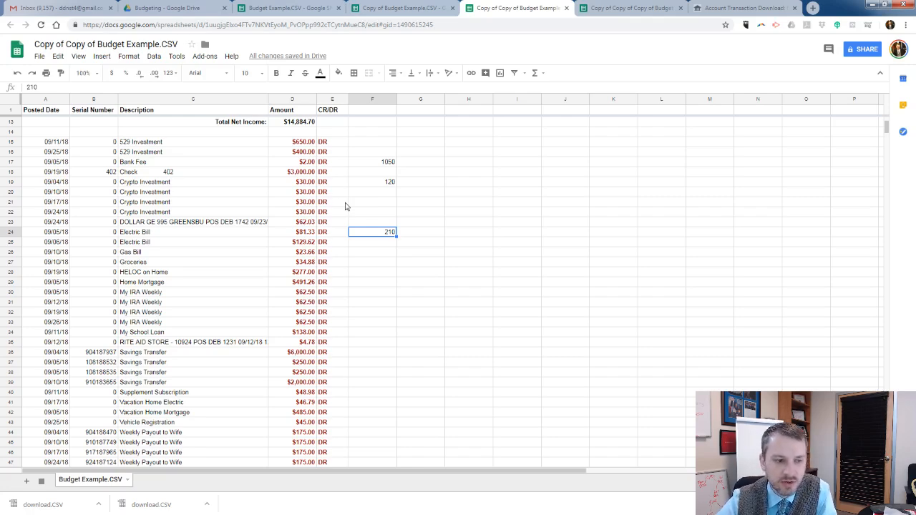
{"action": "key", "text": "Down"}
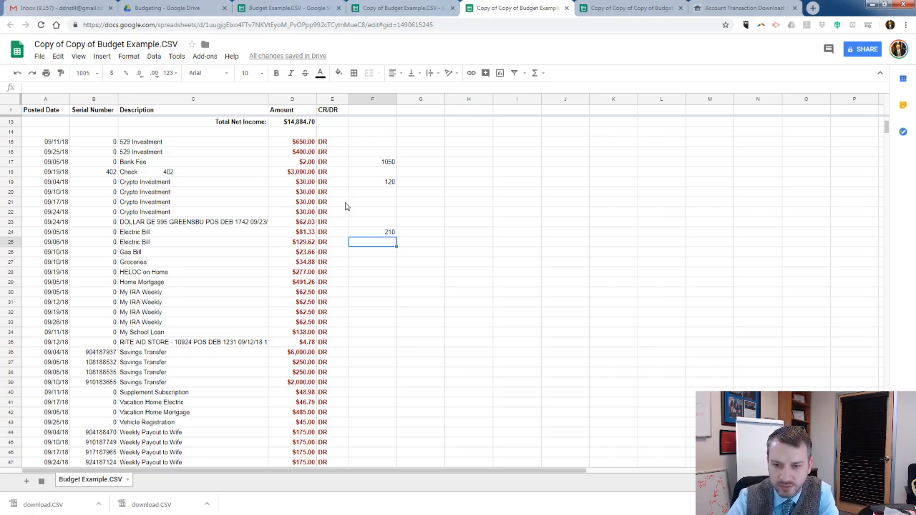
{"action": "scroll", "coordinate": [255, 221], "scroll_direction": "down", "scroll_amount": 1}
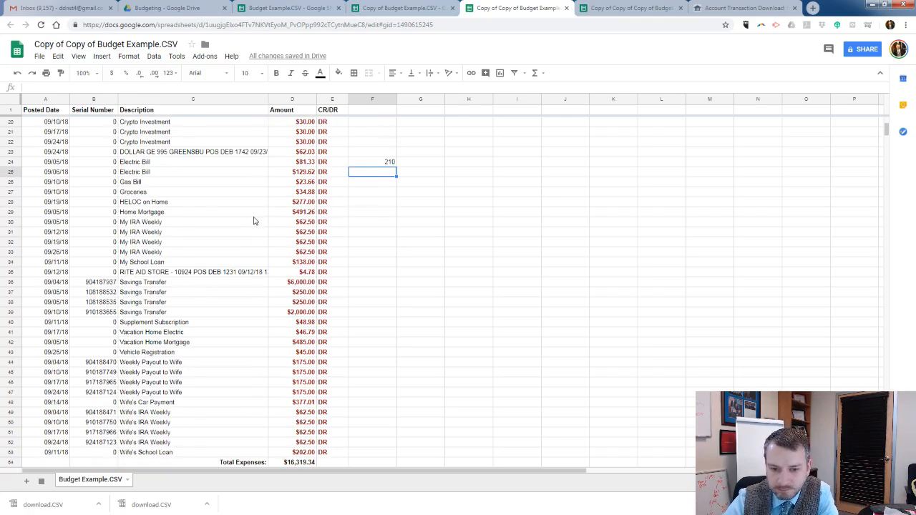
{"action": "scroll", "coordinate": [253, 221], "scroll_direction": "down", "scroll_amount": 1}
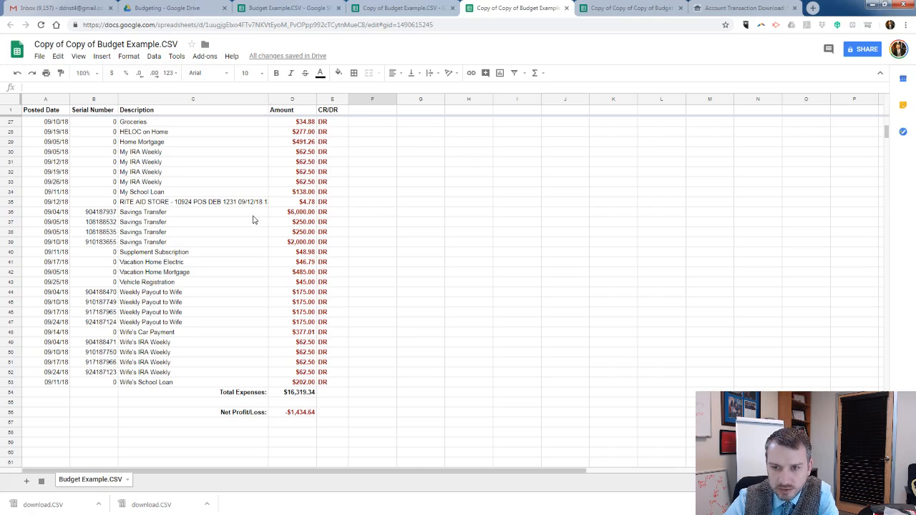
{"action": "scroll", "coordinate": [253, 220], "scroll_direction": "up", "scroll_amount": 4}
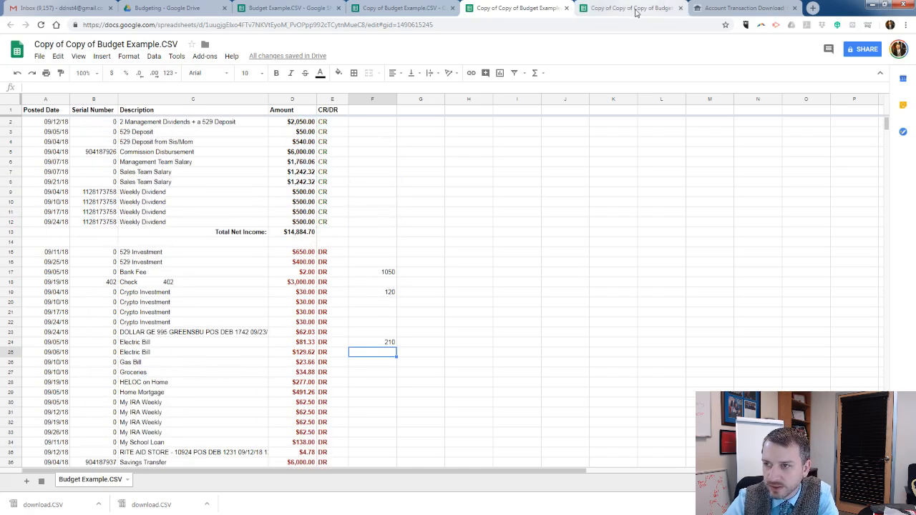
Switch to the Copy of Copy of Copy of Budget Example.CSV spreadsheet, widen column G to fit its descriptions and narrow the empty column F.
{"action": "left_click", "coordinate": [635, 9]}
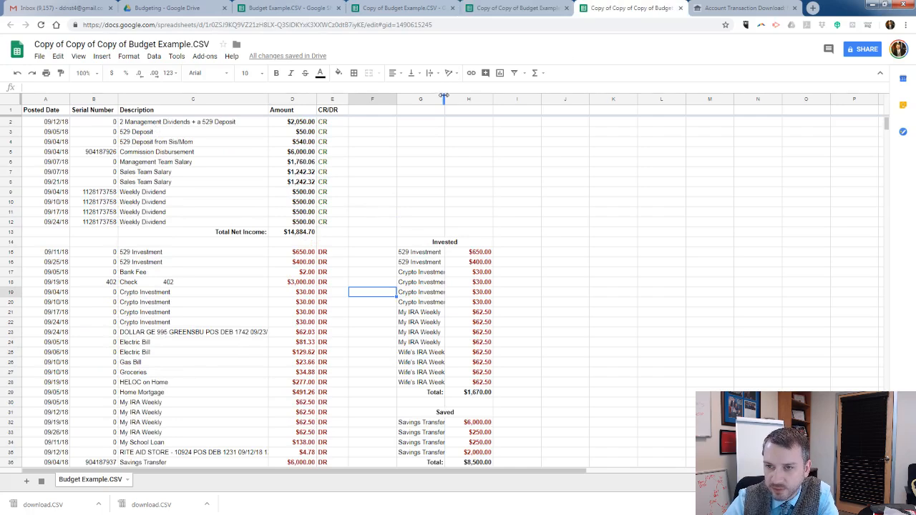
{"action": "left_click_drag", "start_coordinate": [445, 96], "coordinate": [492, 96]}
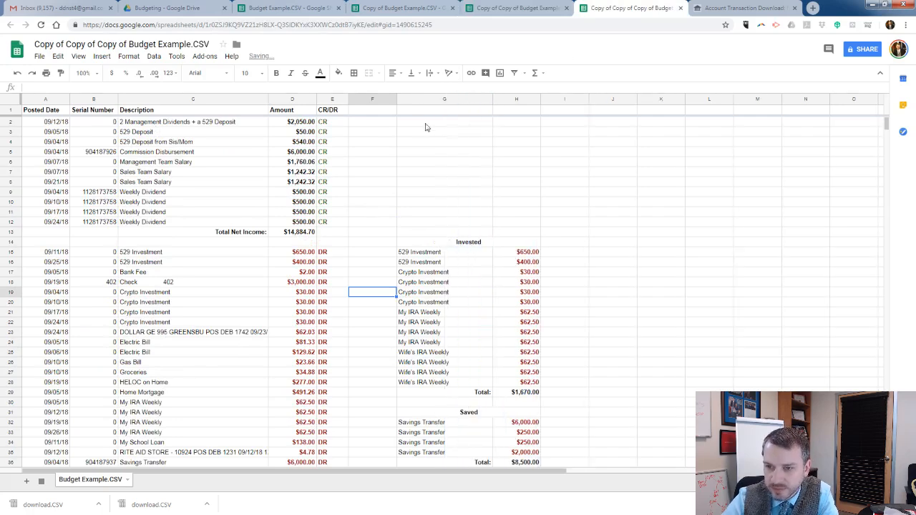
{"action": "left_click", "coordinate": [394, 100]}
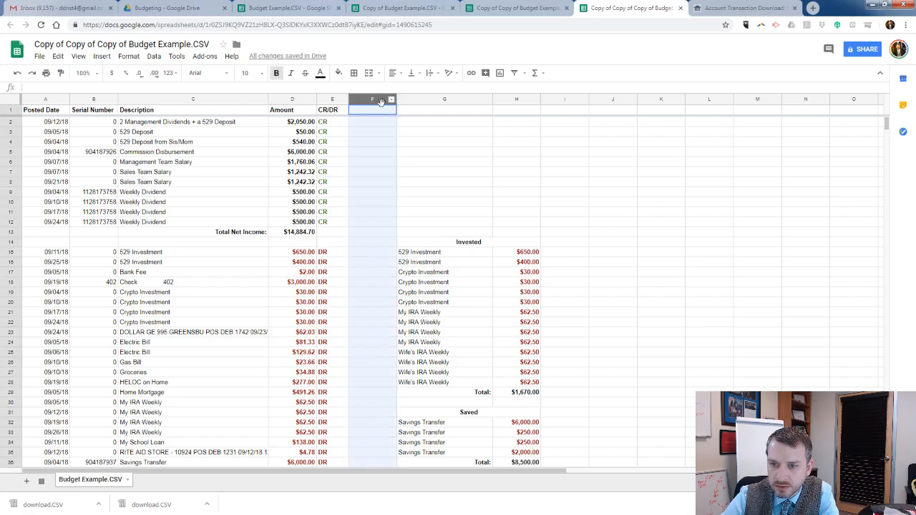
{"action": "left_click_drag", "start_coordinate": [396, 99], "coordinate": [371, 114]}
{"action": "left_click", "coordinate": [315, 154]}
Look through the credits, debits and Net Profit/Loss alongside the Invested, Saved and Inv/Saved totals.
{"action": "scroll", "coordinate": [315, 156], "scroll_direction": "down", "scroll_amount": 3}
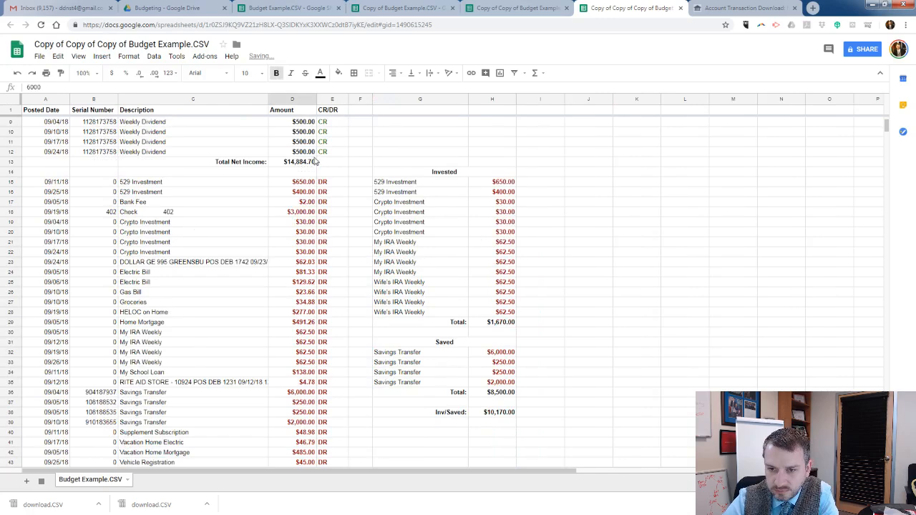
{"action": "scroll", "coordinate": [316, 156], "scroll_direction": "up", "scroll_amount": 3}
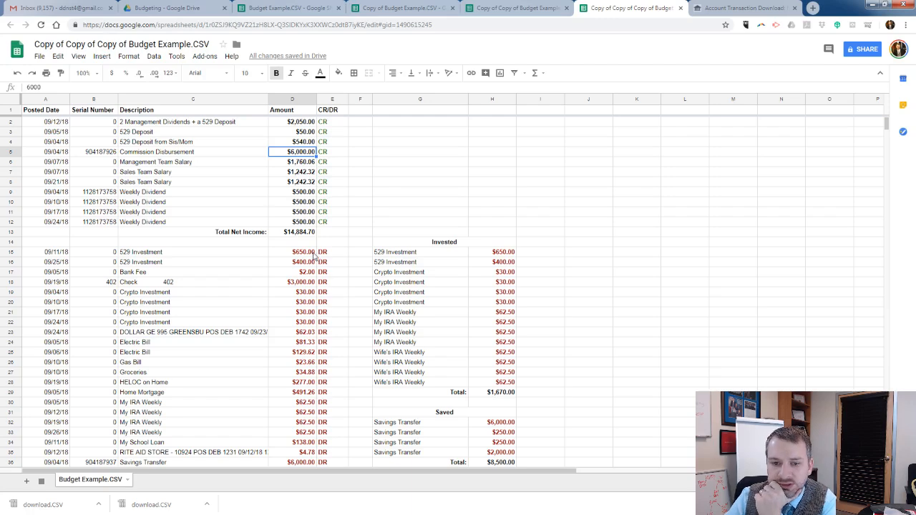
{"action": "scroll", "coordinate": [354, 224], "scroll_direction": "down", "scroll_amount": 2}
{"action": "scroll", "coordinate": [354, 223], "scroll_direction": "down", "scroll_amount": 3}
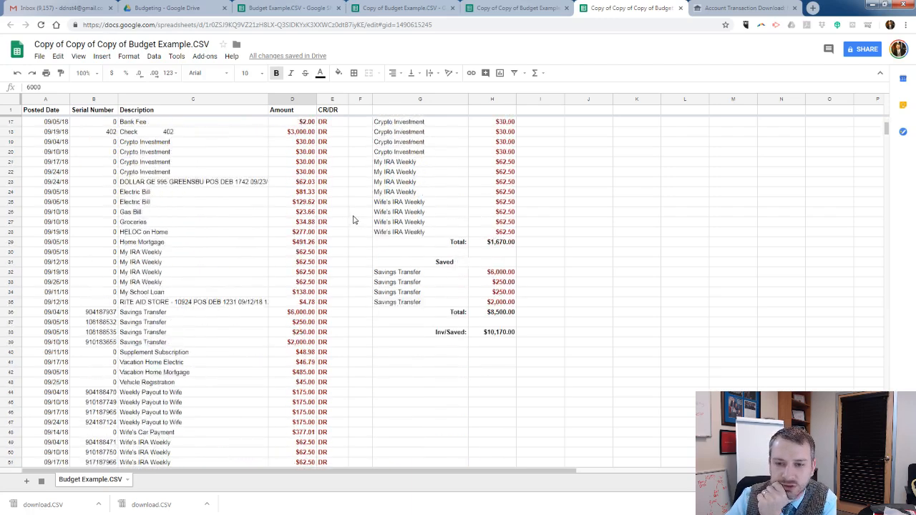
{"action": "scroll", "coordinate": [357, 222], "scroll_direction": "up", "scroll_amount": 5}
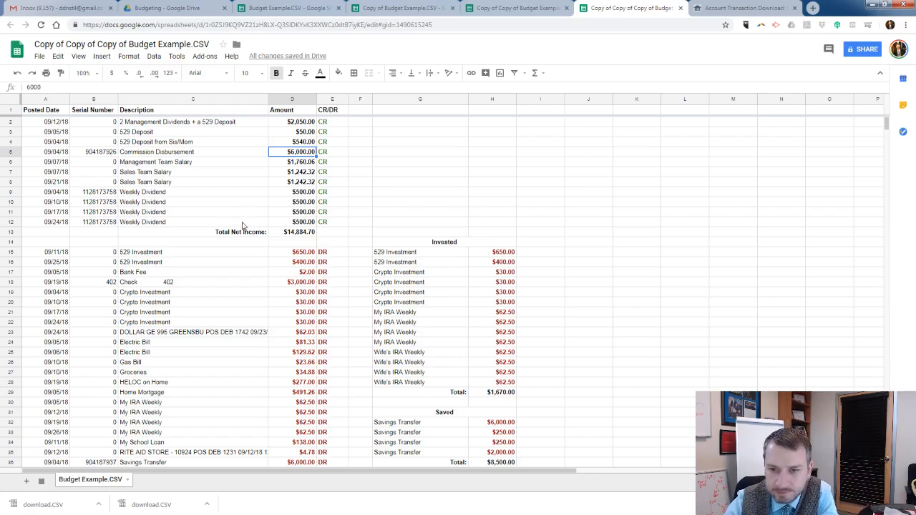
{"action": "left_click", "coordinate": [264, 236]}
{"action": "scroll", "coordinate": [264, 238], "scroll_direction": "down", "scroll_amount": 4}
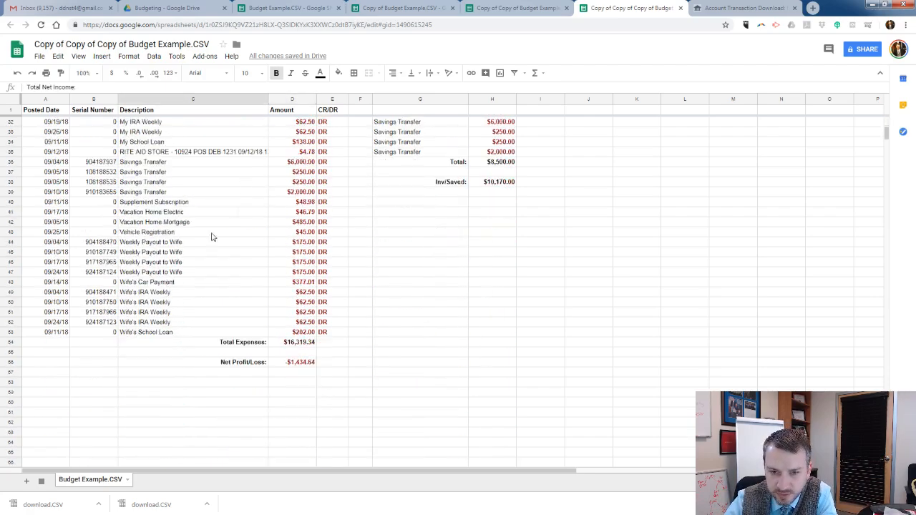
{"action": "scroll", "coordinate": [210, 237], "scroll_direction": "up", "scroll_amount": 4}
{"action": "scroll", "coordinate": [306, 281], "scroll_direction": "down", "scroll_amount": 2}
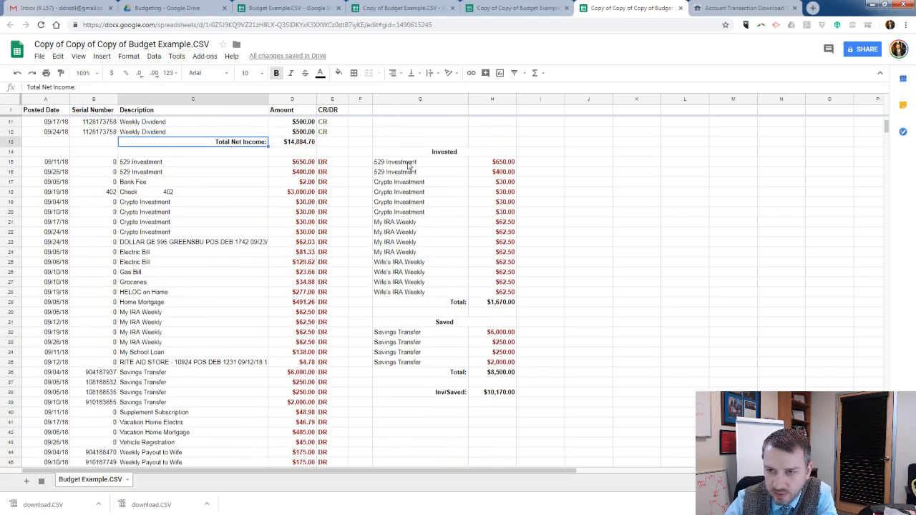
Examine the Invested entries in G15:H28 and the Saved entries in G32:H35, and compare them with Total Net Income.
{"action": "left_click_drag", "start_coordinate": [408, 162], "coordinate": [481, 301]}
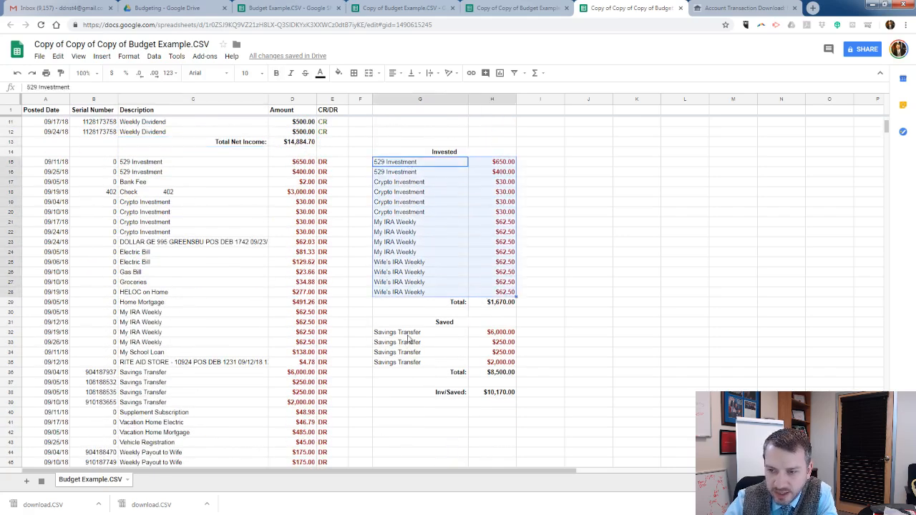
{"action": "left_click_drag", "start_coordinate": [404, 332], "coordinate": [500, 366]}
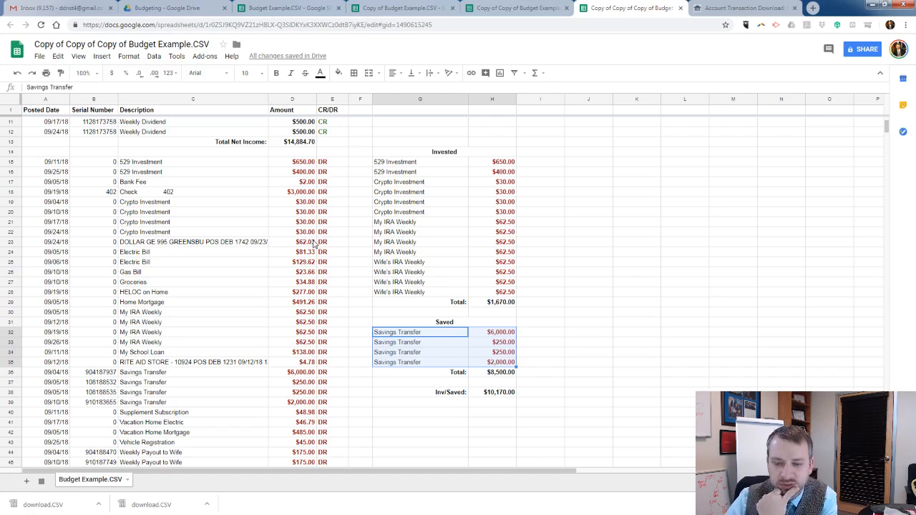
{"action": "left_click", "coordinate": [313, 243]}
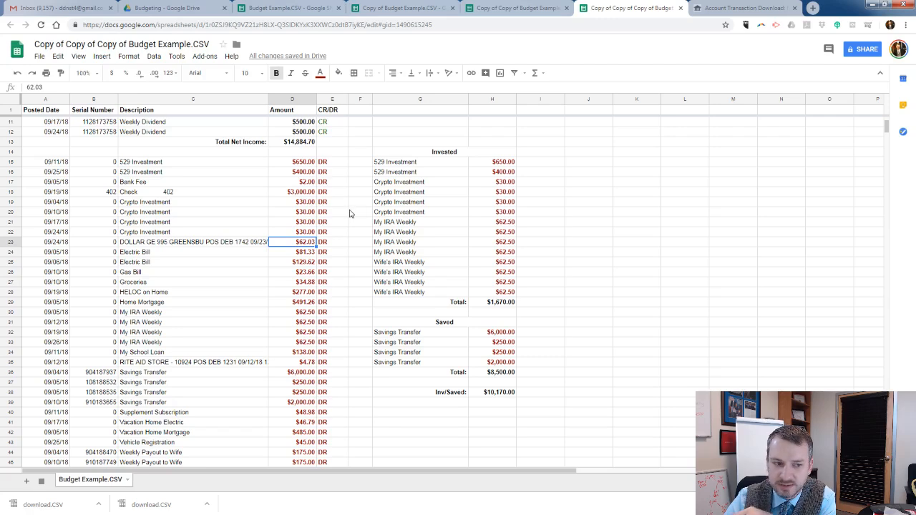
{"action": "left_click", "coordinate": [308, 143]}
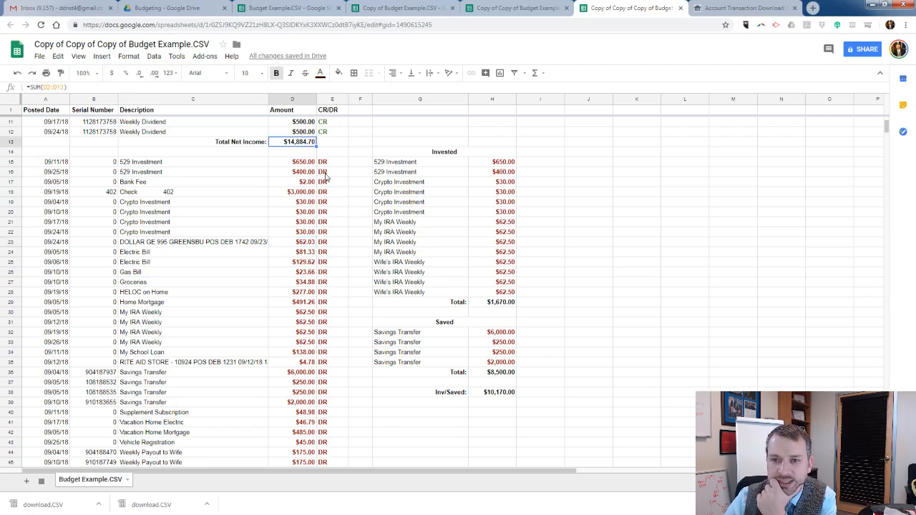
{"action": "scroll", "coordinate": [364, 249], "scroll_direction": "up", "scroll_amount": 2}
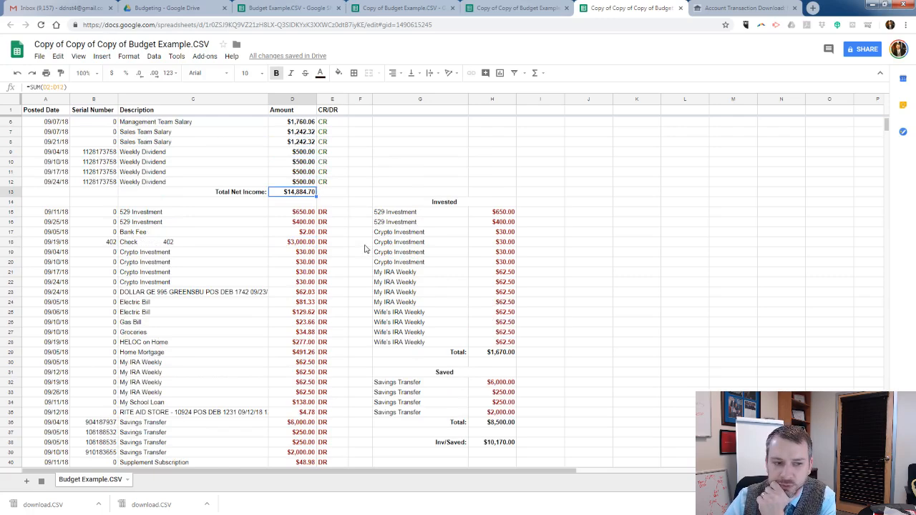
Compare the credits and Total Net Income with the Invested total in H29 and the combined Inv/Saved total in H38.
{"action": "scroll", "coordinate": [341, 249], "scroll_direction": "up", "scroll_amount": 3}
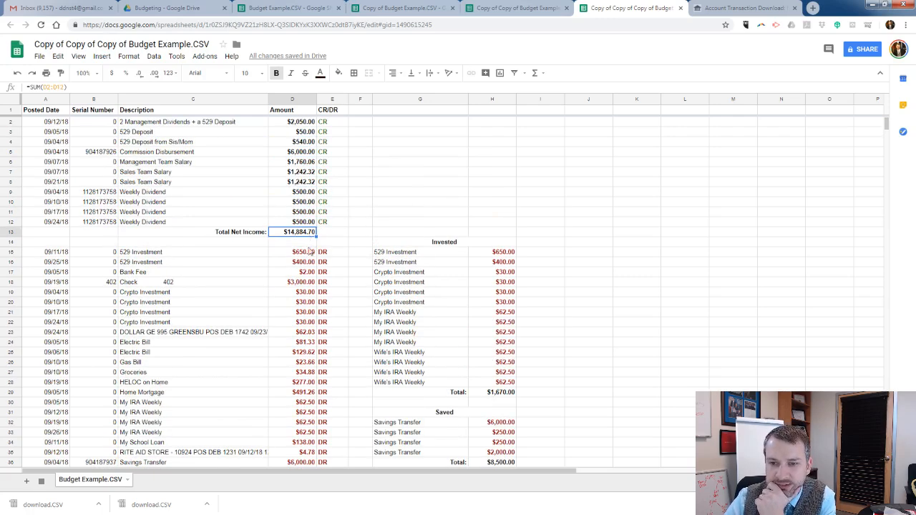
{"action": "scroll", "coordinate": [438, 290], "scroll_direction": "down", "scroll_amount": 1}
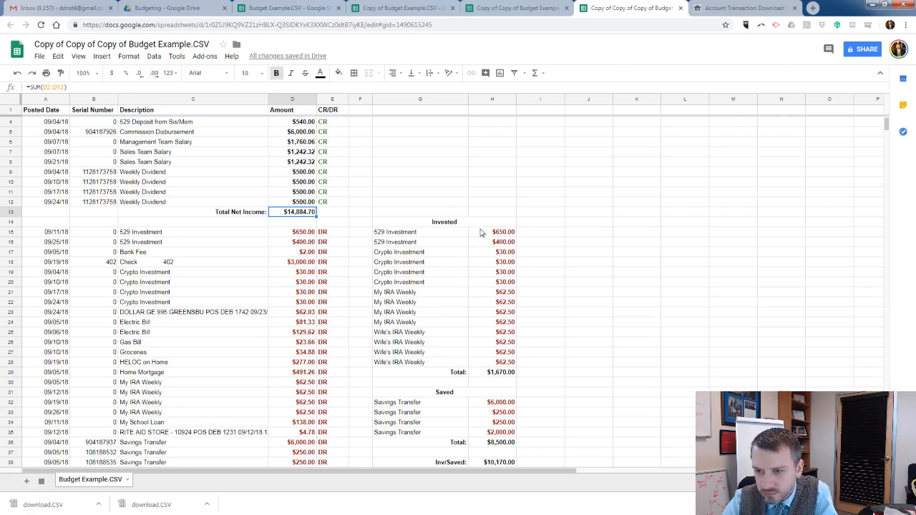
{"action": "scroll", "coordinate": [484, 240], "scroll_direction": "down", "scroll_amount": 2}
{"action": "left_click", "coordinate": [494, 303]}
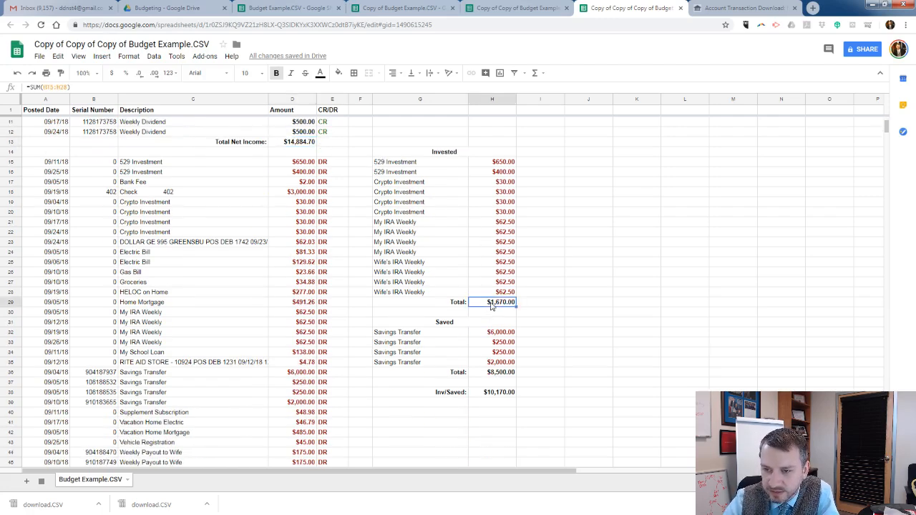
{"action": "left_click", "coordinate": [500, 396]}
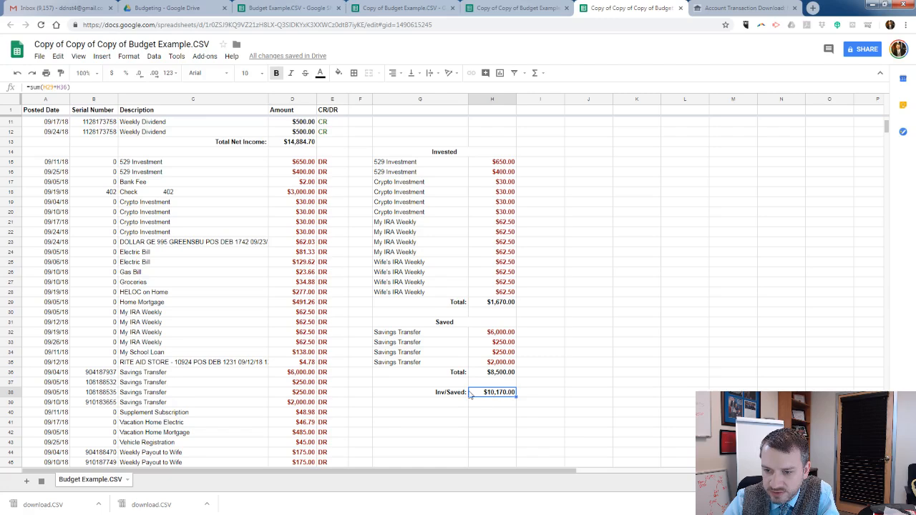
Review the debit rows from the first 529 Investment down to Net Profit/Loss and inspect the Total Expenses formula in D54.
{"action": "scroll", "coordinate": [428, 332], "scroll_direction": "down", "scroll_amount": 2}
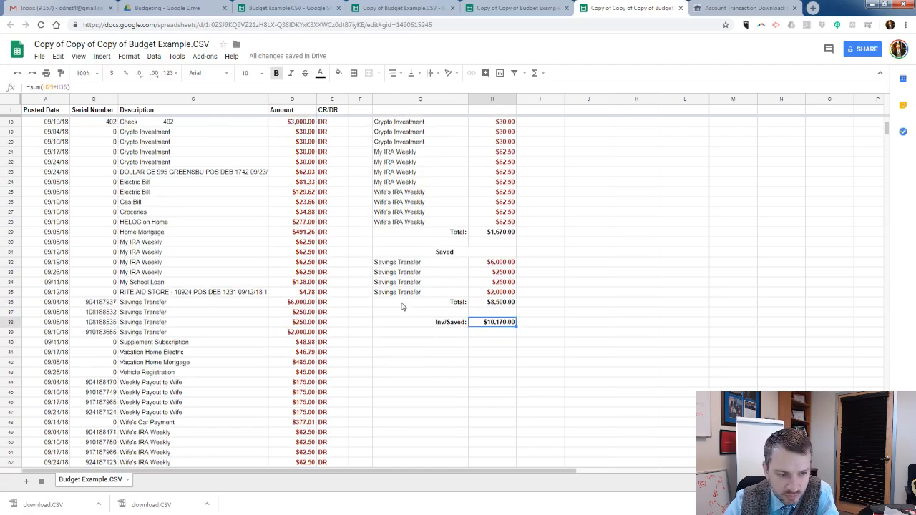
{"action": "scroll", "coordinate": [399, 301], "scroll_direction": "down", "scroll_amount": 1}
{"action": "scroll", "coordinate": [400, 302], "scroll_direction": "down", "scroll_amount": 3}
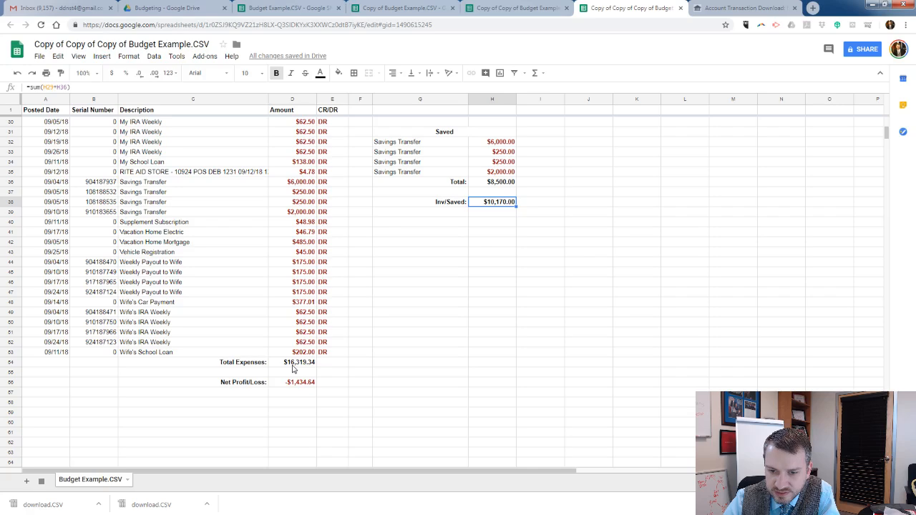
{"action": "scroll", "coordinate": [295, 367], "scroll_direction": "up", "scroll_amount": 8}
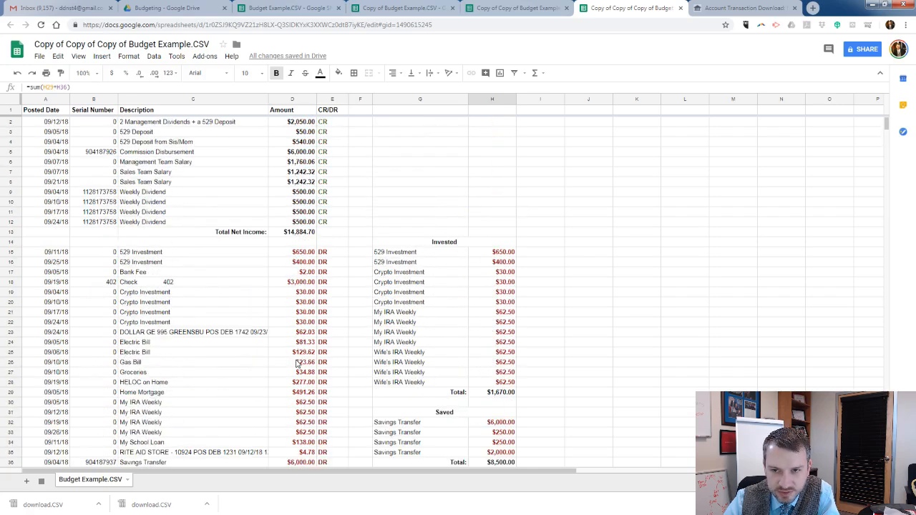
{"action": "left_click", "coordinate": [213, 255]}
{"action": "scroll", "coordinate": [226, 293], "scroll_direction": "down", "scroll_amount": 7}
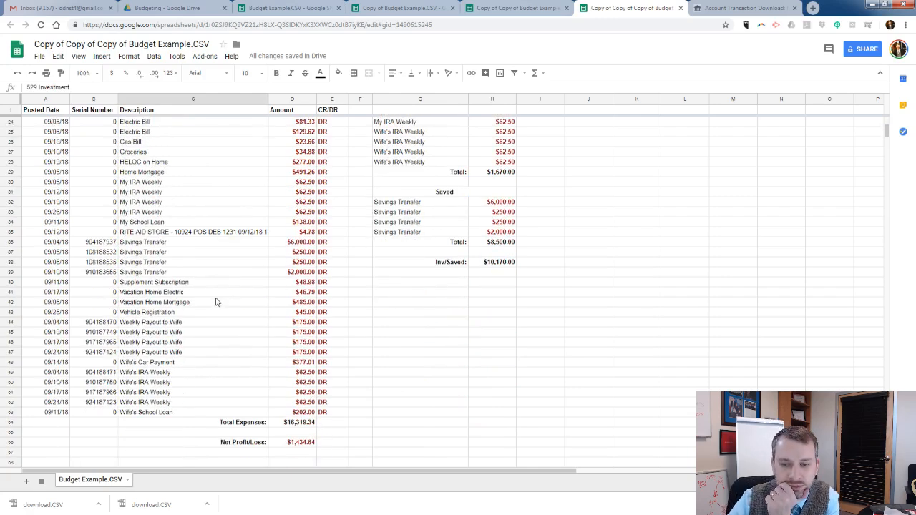
{"action": "left_click", "coordinate": [282, 426]}
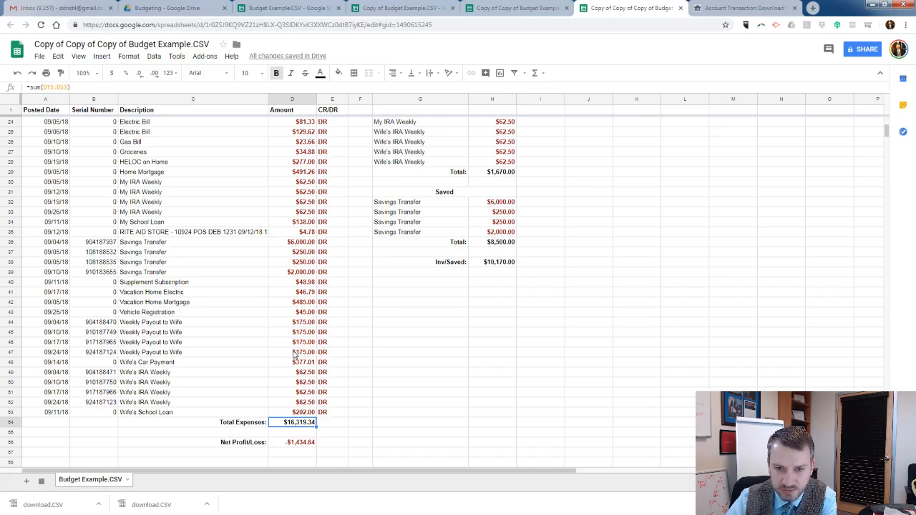
Examine the full description and amount of the Rite Aid Store debit in row 35.
{"action": "scroll", "coordinate": [265, 349], "scroll_direction": "up", "scroll_amount": 2}
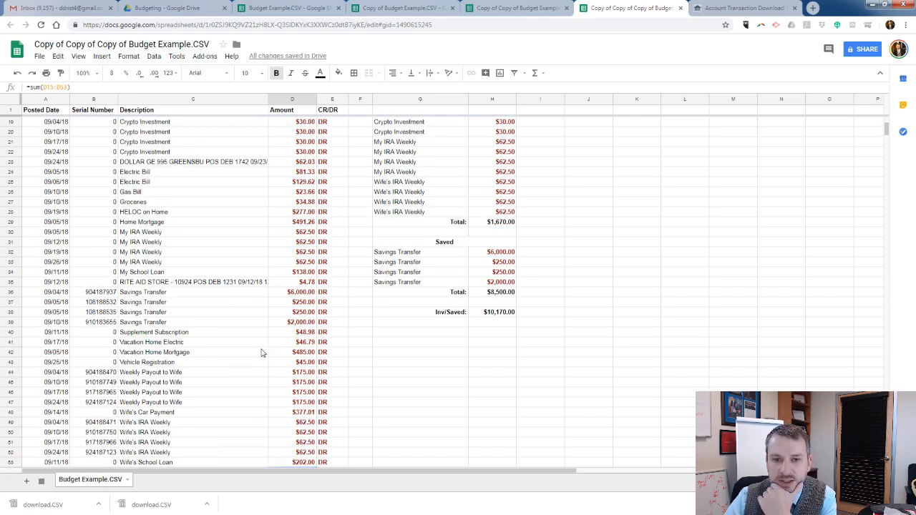
{"action": "left_click", "coordinate": [172, 283]}
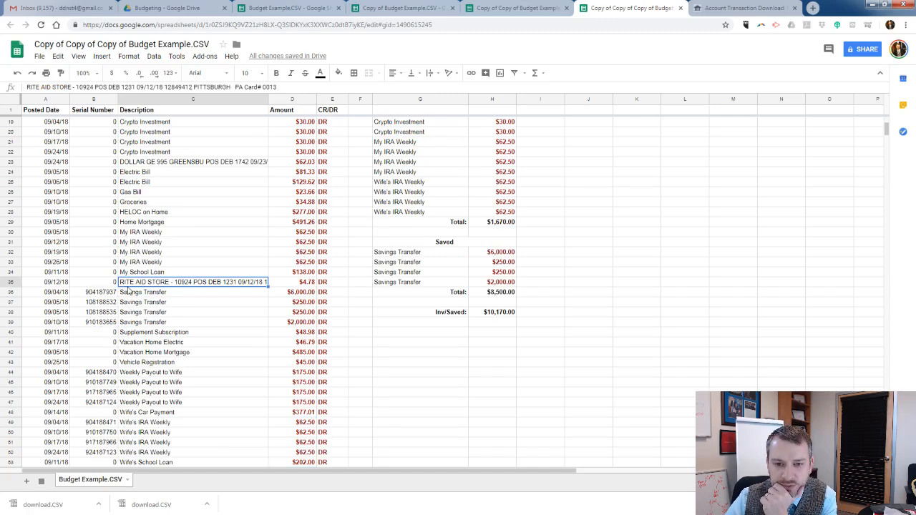
{"action": "left_click", "coordinate": [282, 282]}
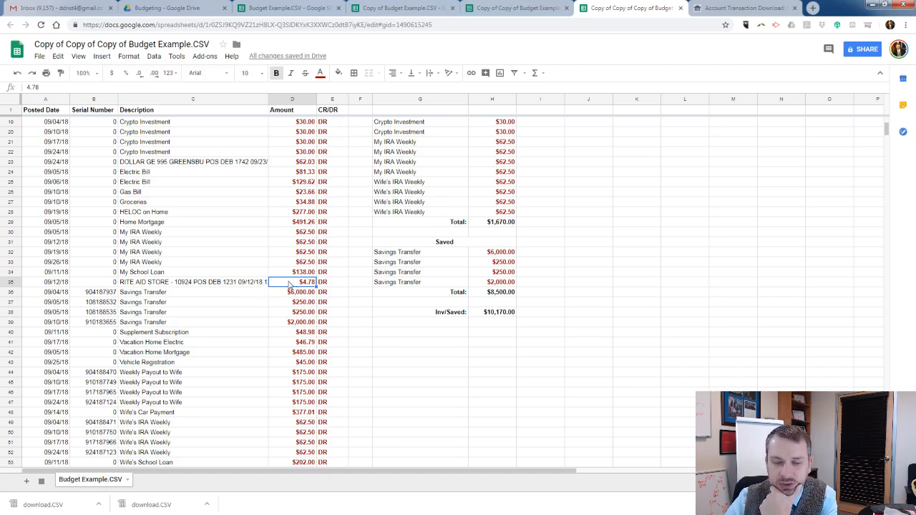
{"action": "left_click", "coordinate": [242, 283]}
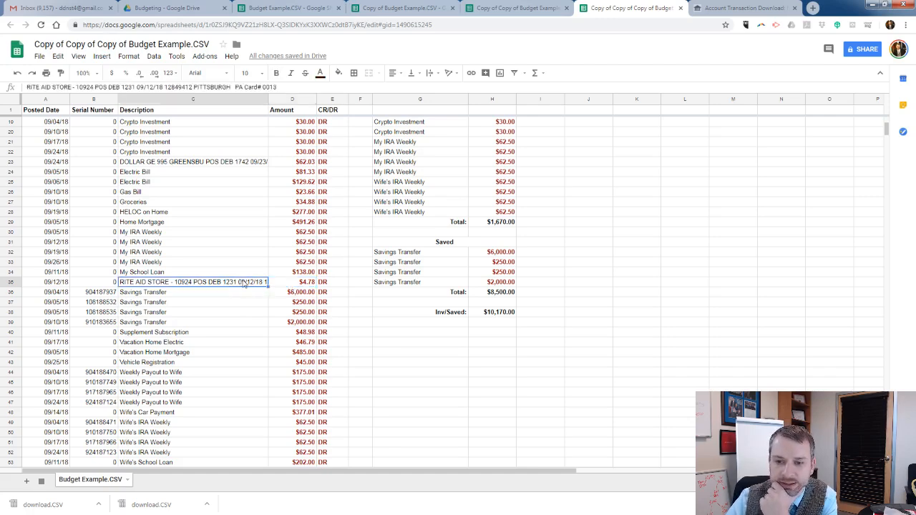
{"action": "left_click", "coordinate": [292, 287]}
Examine the Supplement Subscription debit in row 40 and its amount.
{"action": "scroll", "coordinate": [292, 285], "scroll_direction": "down", "scroll_amount": 2}
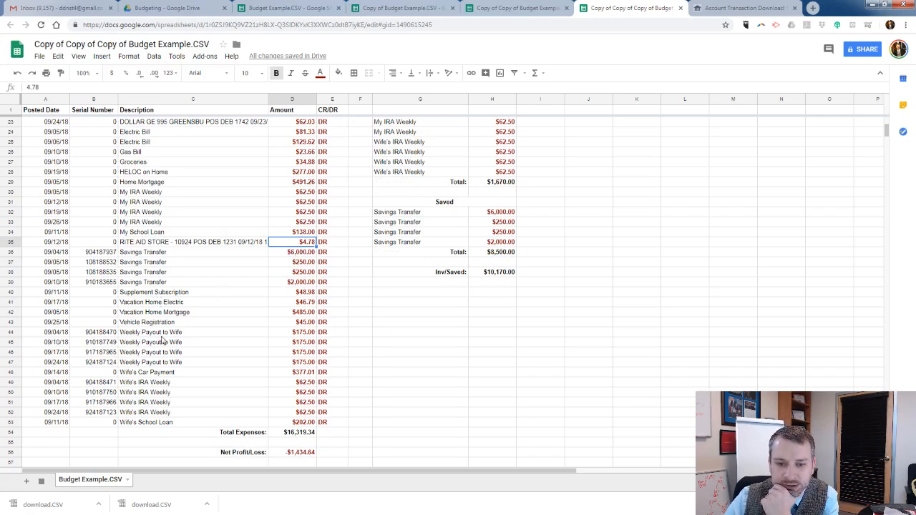
{"action": "left_click", "coordinate": [176, 294]}
{"action": "left_click", "coordinate": [289, 286]}
{"action": "left_click", "coordinate": [290, 293]}
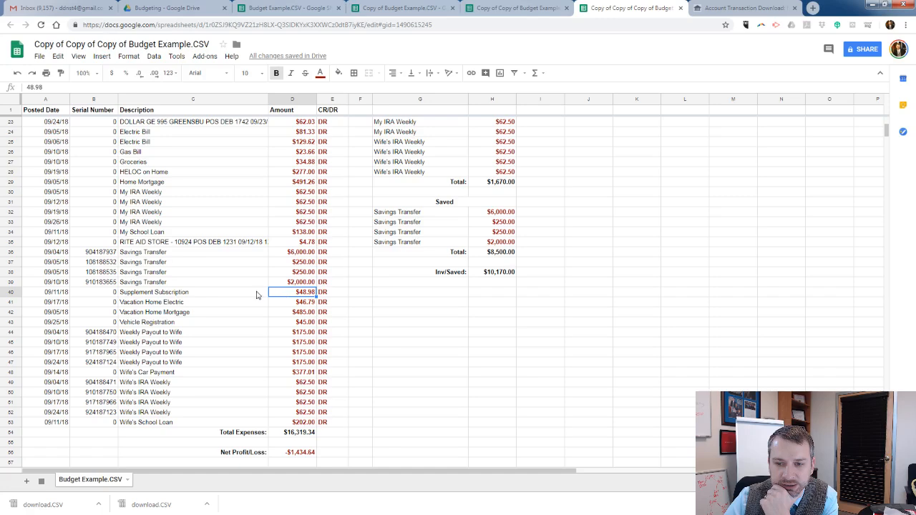
{"action": "left_click", "coordinate": [258, 295]}
{"action": "left_click", "coordinate": [278, 294]}
Look through the remaining debits and examine the full description and amount of the Dollar General purchase in row 23.
{"action": "scroll", "coordinate": [219, 296], "scroll_direction": "down", "scroll_amount": 1}
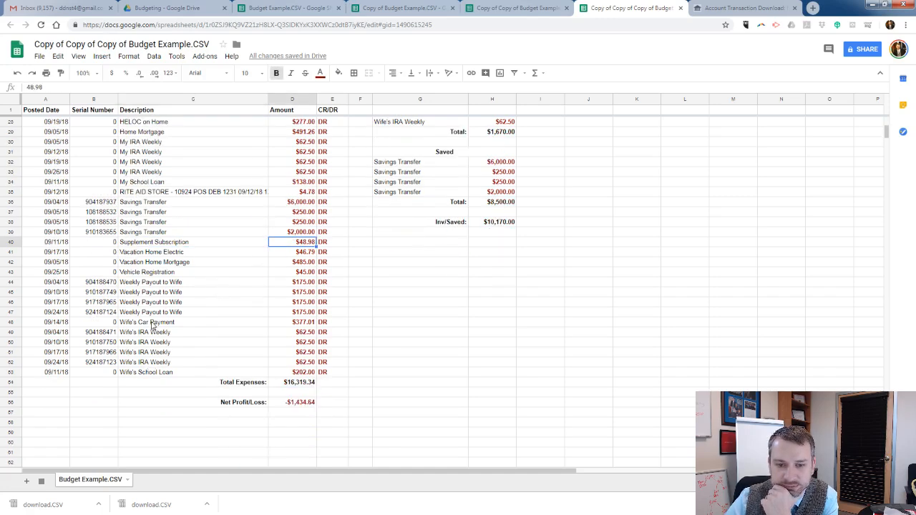
{"action": "scroll", "coordinate": [209, 334], "scroll_direction": "up", "scroll_amount": 4}
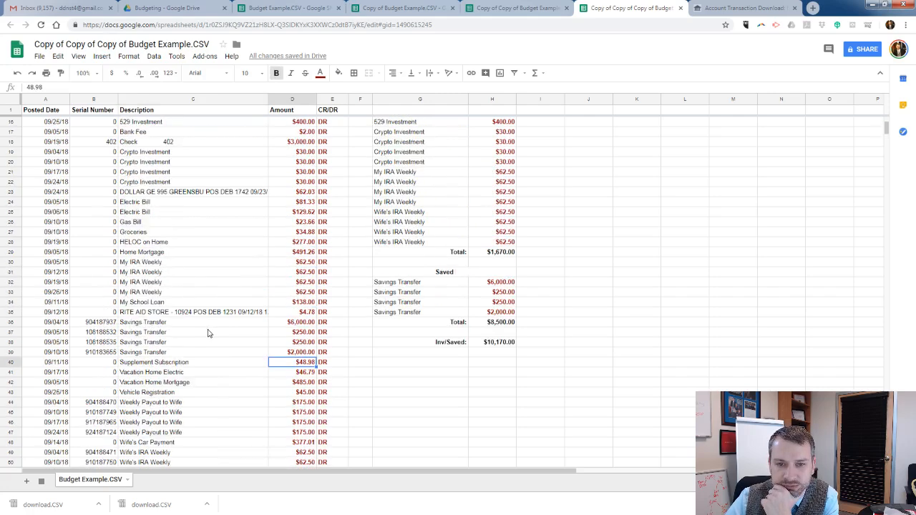
{"action": "scroll", "coordinate": [208, 334], "scroll_direction": "up", "scroll_amount": 1}
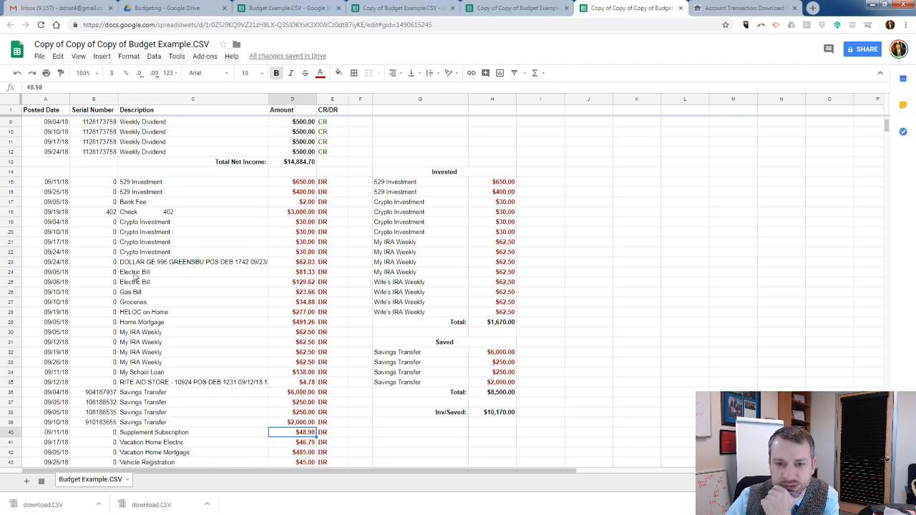
{"action": "left_click", "coordinate": [184, 265]}
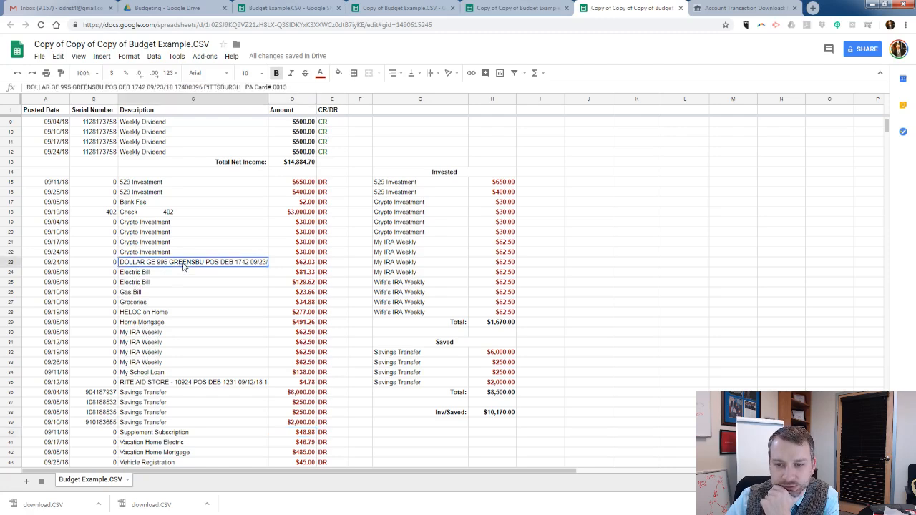
{"action": "left_click", "coordinate": [289, 262]}
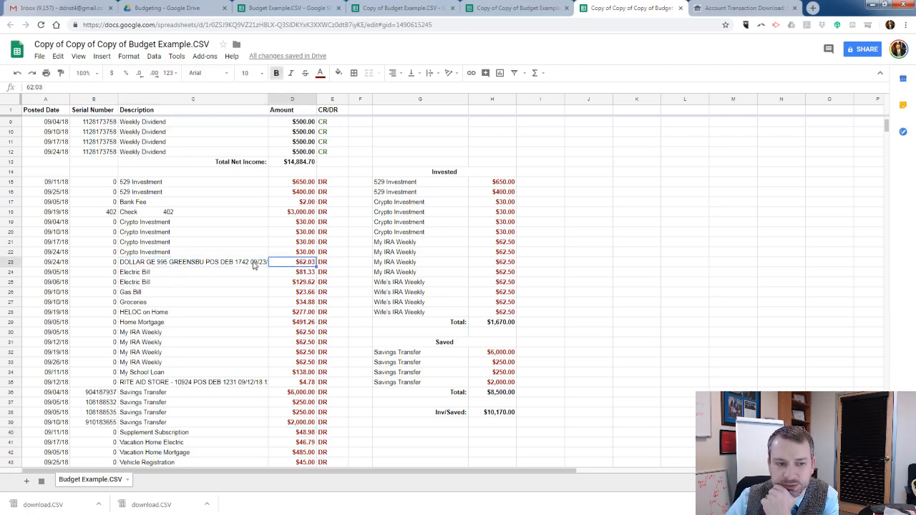
{"action": "left_click", "coordinate": [254, 265]}
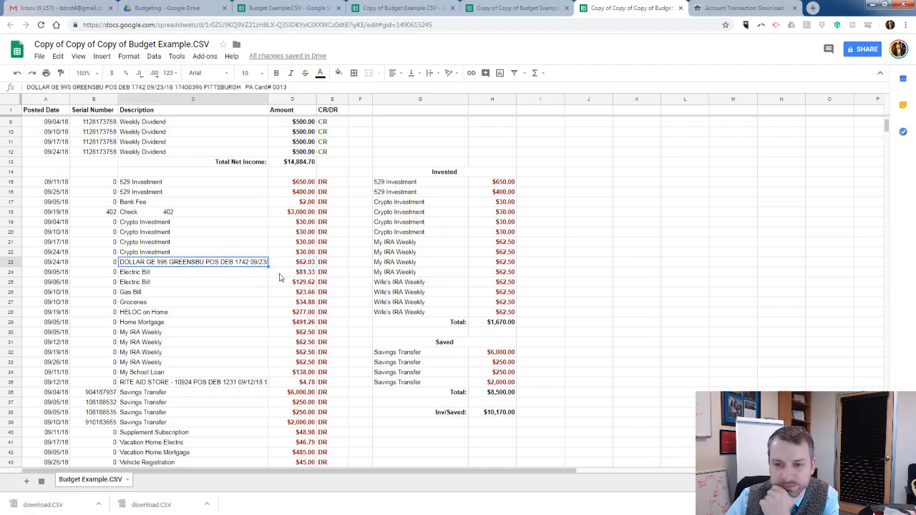
{"action": "left_click", "coordinate": [299, 264]}
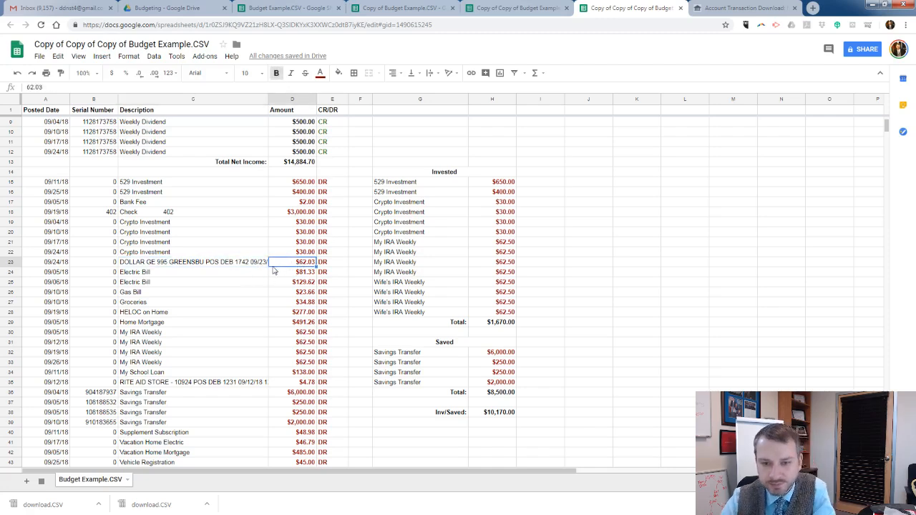
{"action": "scroll", "coordinate": [227, 285], "scroll_direction": "down", "scroll_amount": 5}
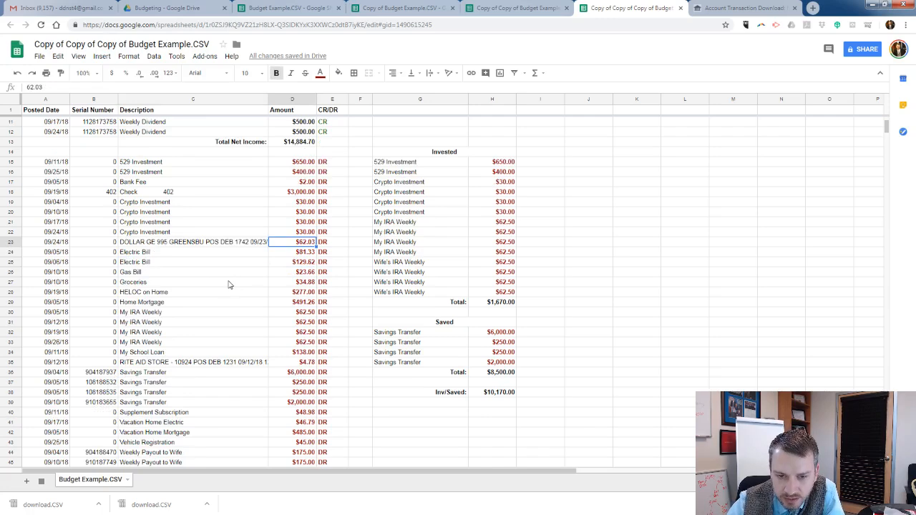
{"action": "scroll", "coordinate": [232, 282], "scroll_direction": "up", "scroll_amount": 4}
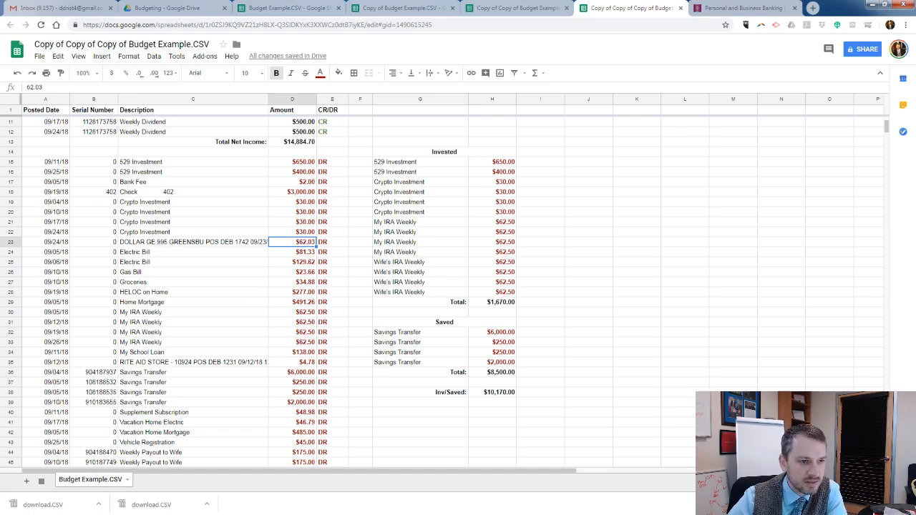
{"action": "scroll", "coordinate": [208, 104], "scroll_direction": "up", "scroll_amount": 3}
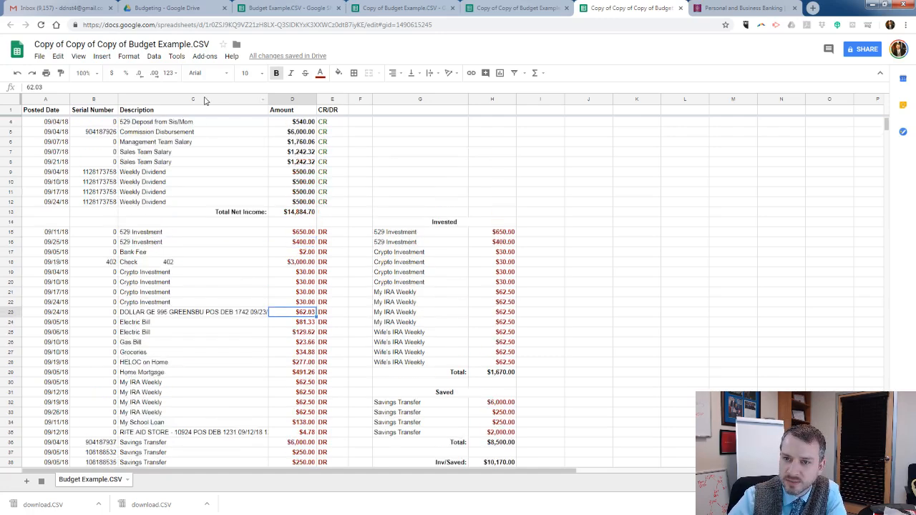